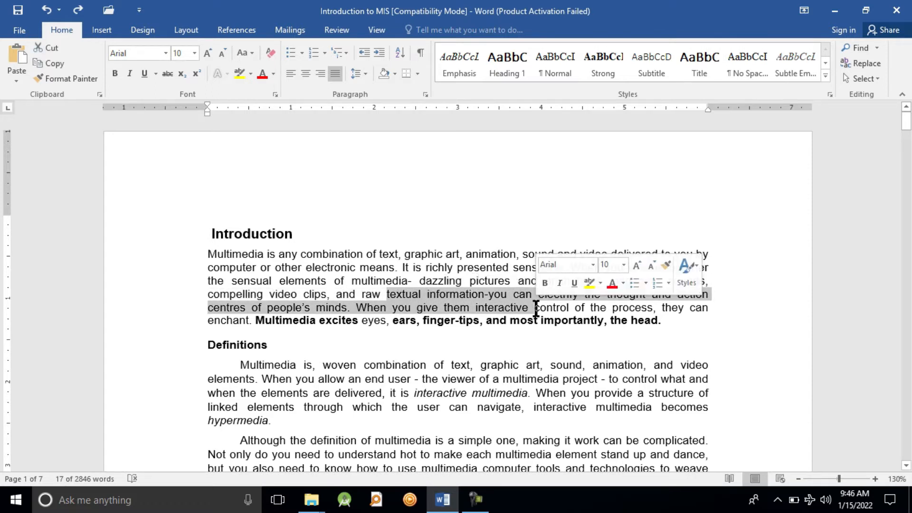
Select the Introduction passage from "textual information" through "When you", deselect it, and select the characters of "text" in the first line
drag(387, 295, 416, 310)
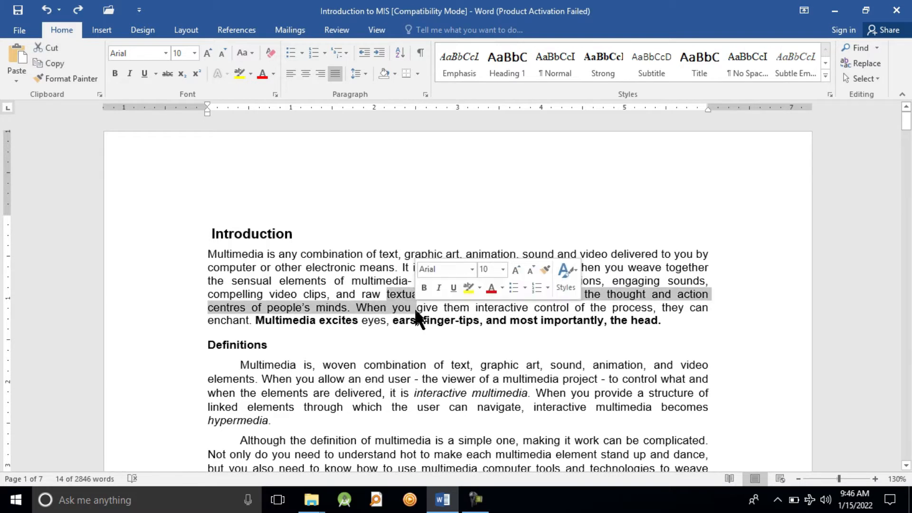
click(417, 315)
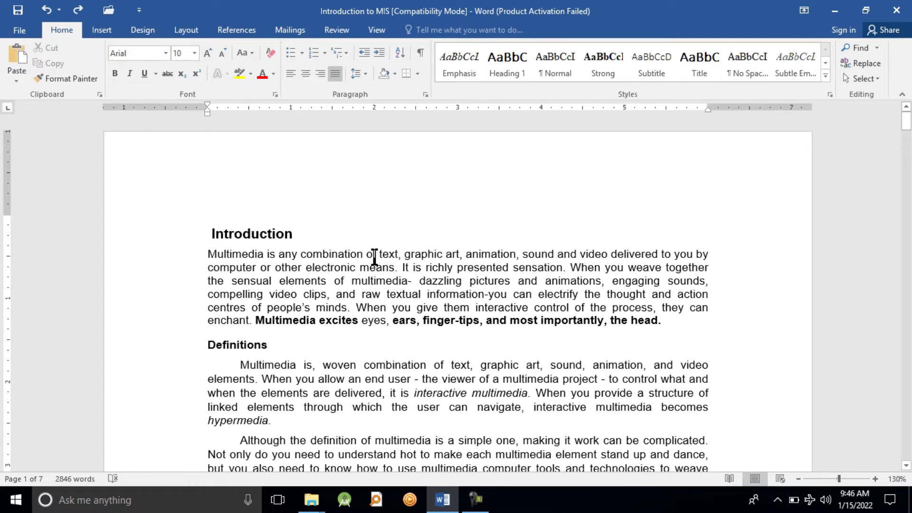
drag(378, 254, 395, 255)
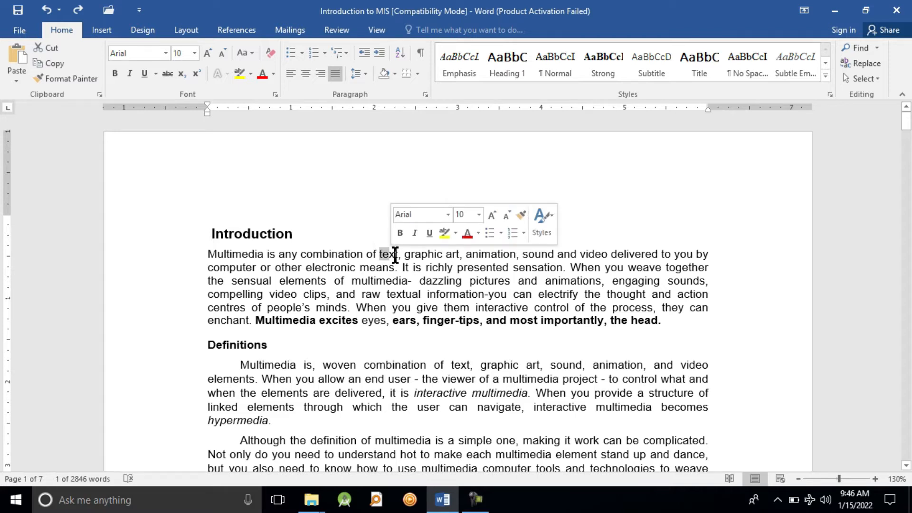
click(389, 257)
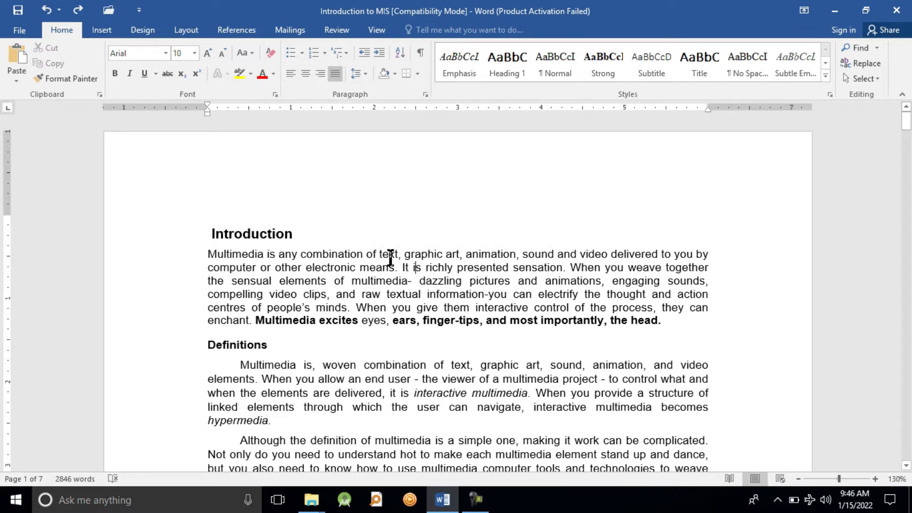
drag(379, 255, 397, 255)
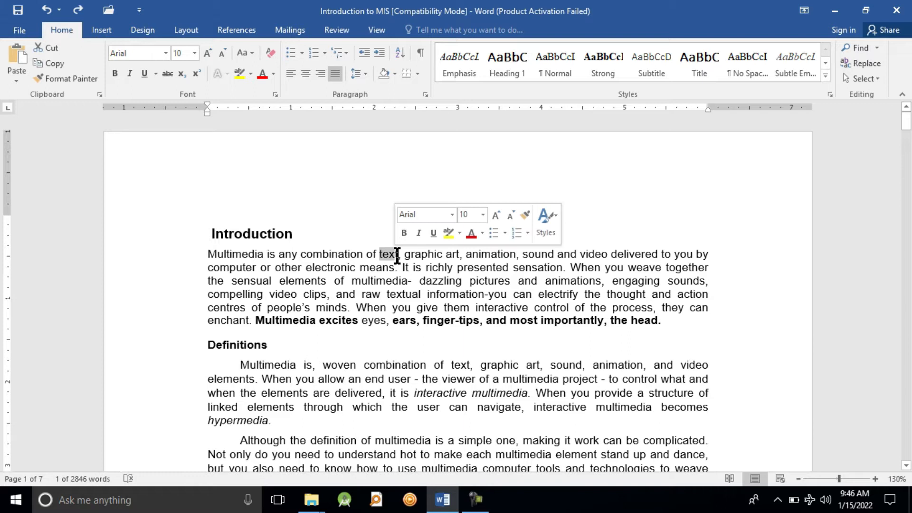
click(397, 255)
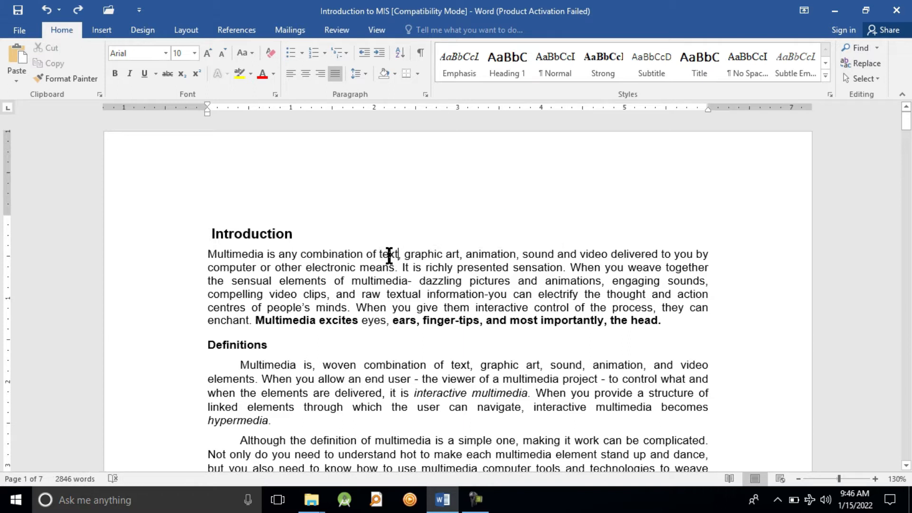
Select the whole word "text" in the first line of the Introduction paragraph twice, clearing the selection each time
double_click(389, 255)
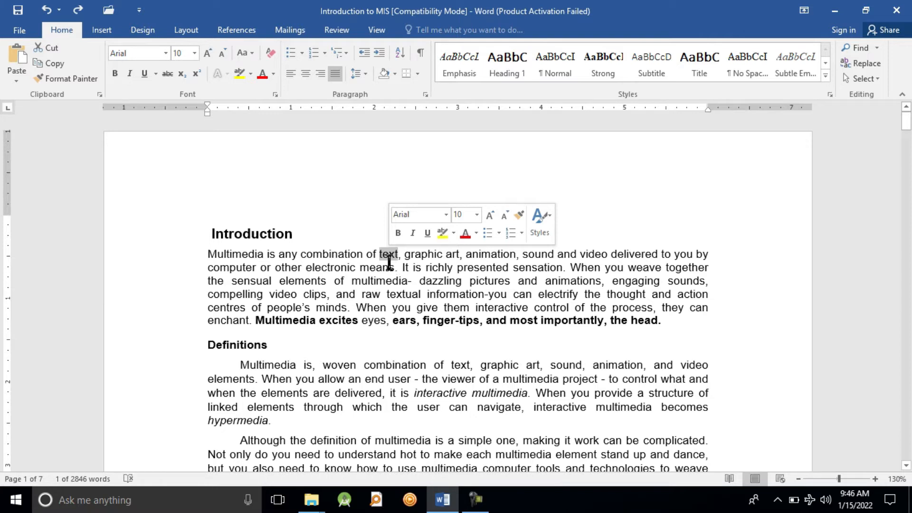
click(389, 279)
double_click(388, 254)
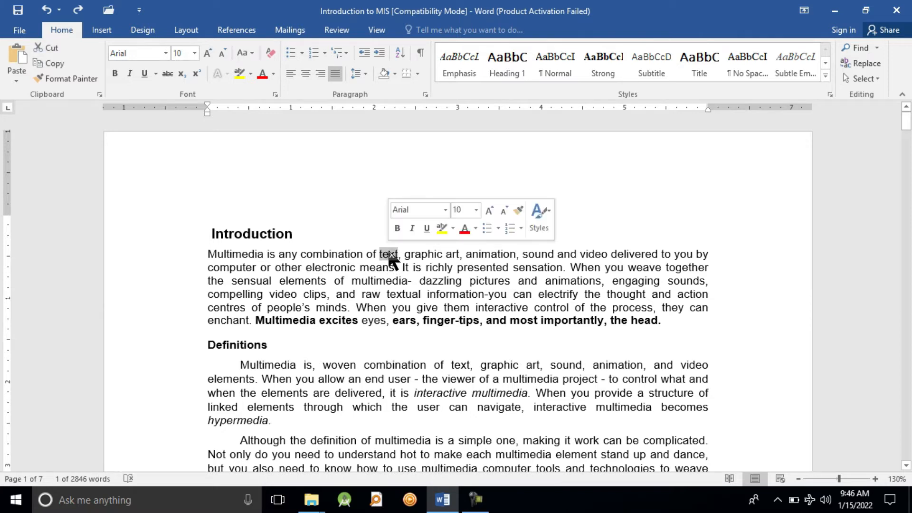
click(638, 300)
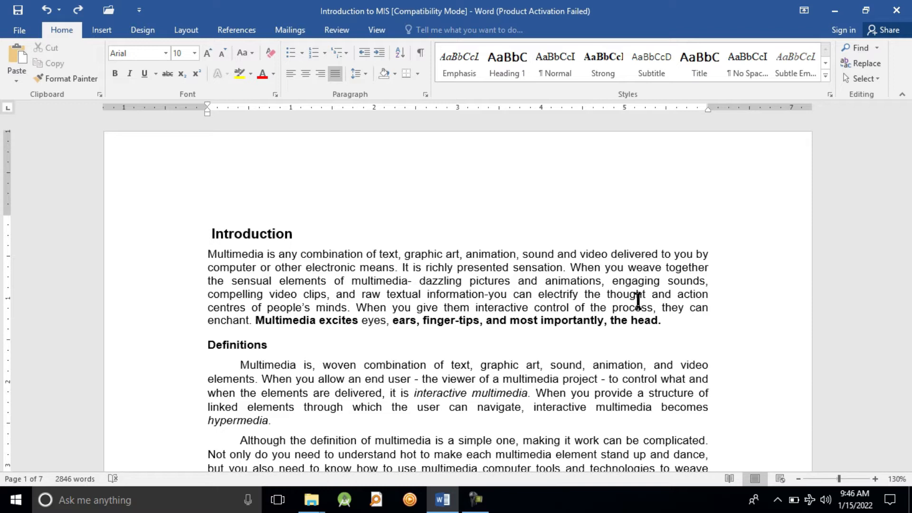
click(669, 255)
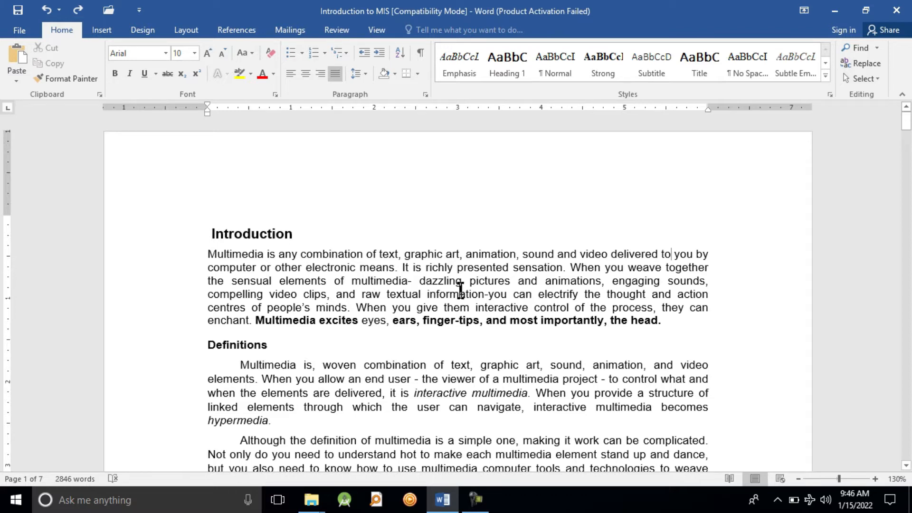
Select the word "graphic" in the first line, clear it, and select the entire Introduction paragraph
double_click(434, 254)
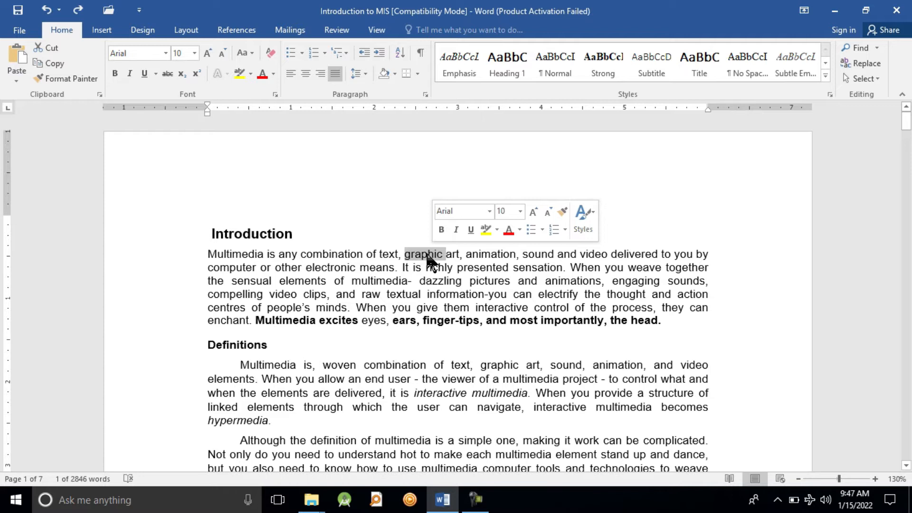
click(427, 256)
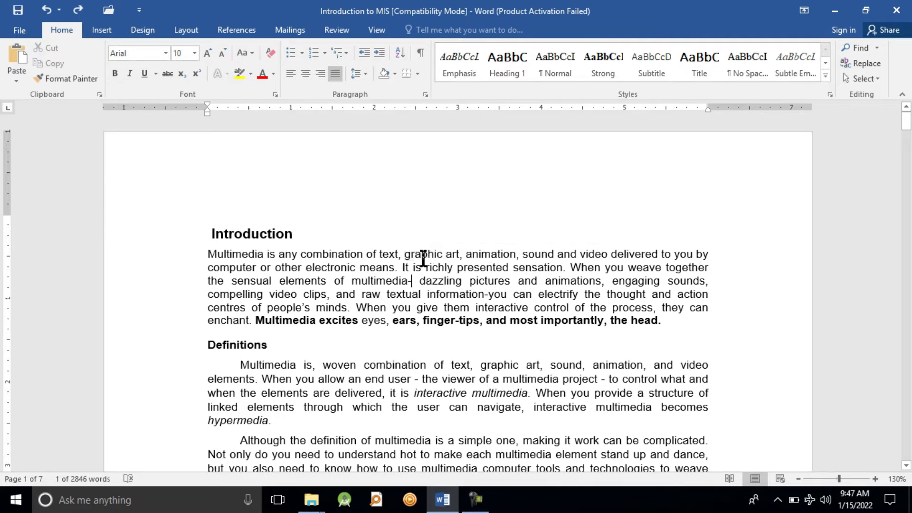
triple_click(427, 256)
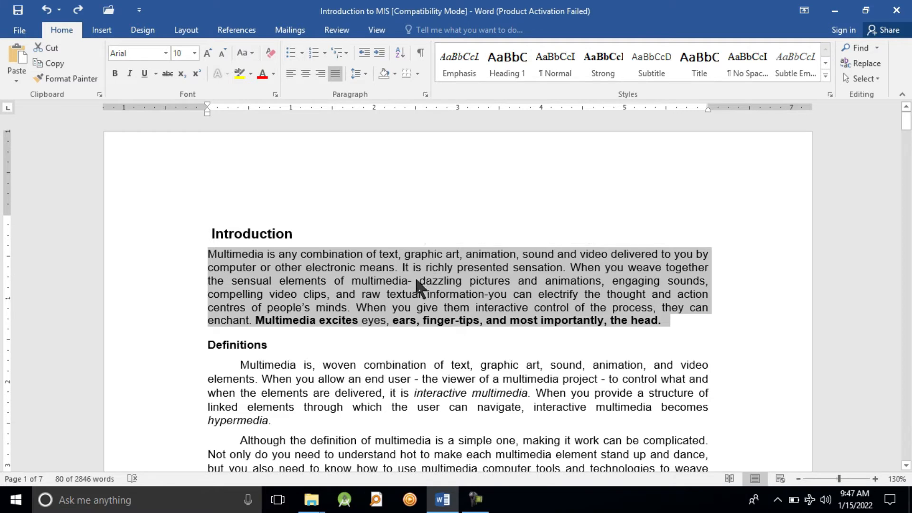
click(419, 281)
Select the text from the first line into the third line of the Introduction paragraph, clear it, and reselect the full paragraph
drag(211, 253, 334, 280)
click(506, 321)
triple_click(482, 272)
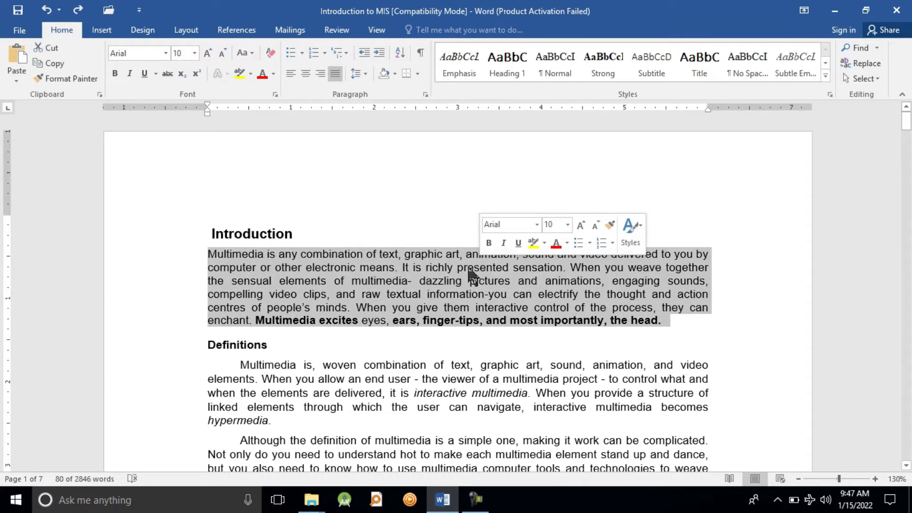
click(464, 266)
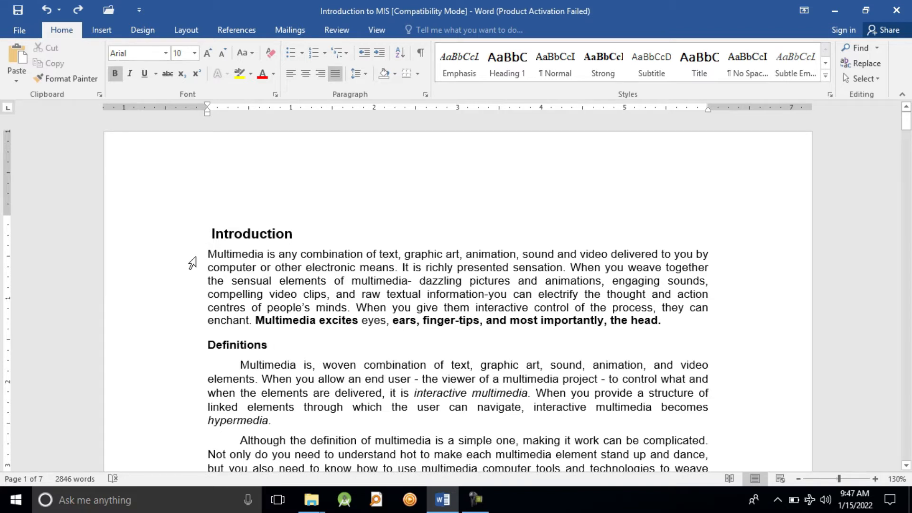
Select whole lines of the Introduction paragraph: the first line, the first three lines, and all six lines, and clear the selection
click(192, 261)
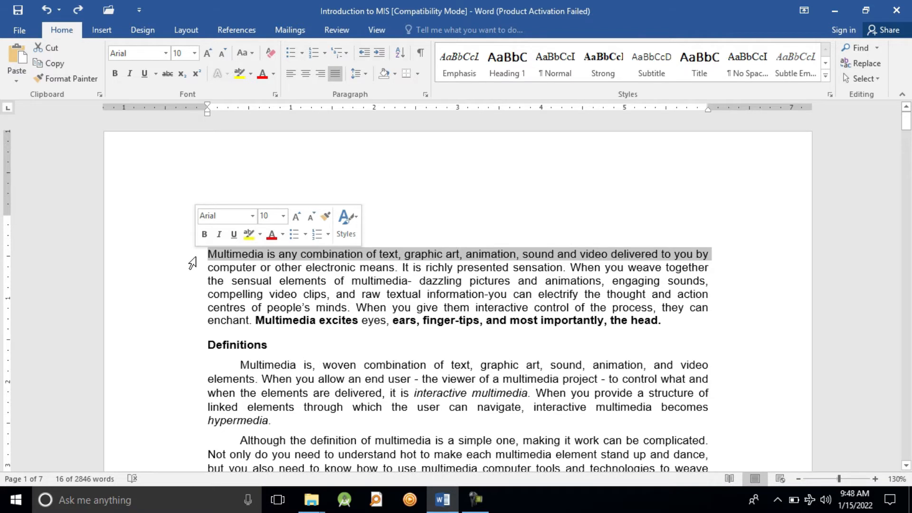
drag(189, 260, 189, 289)
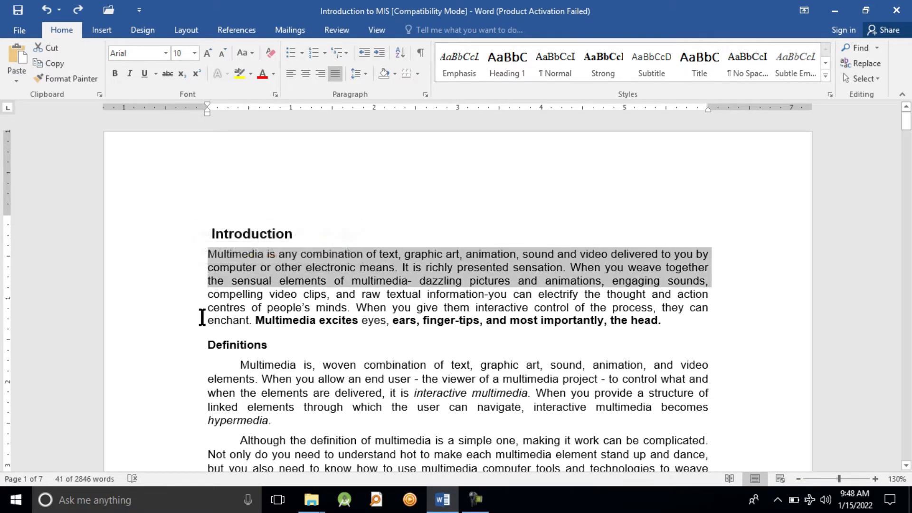
click(282, 319)
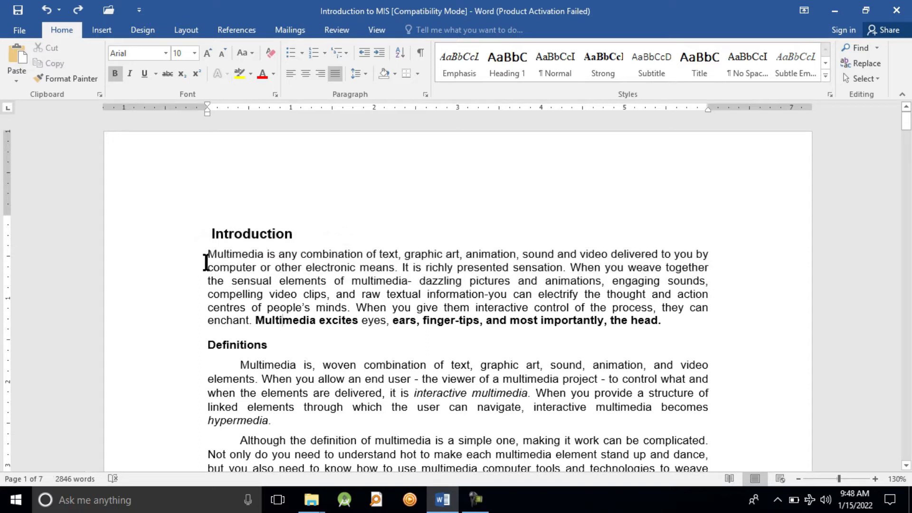
drag(183, 257, 190, 328)
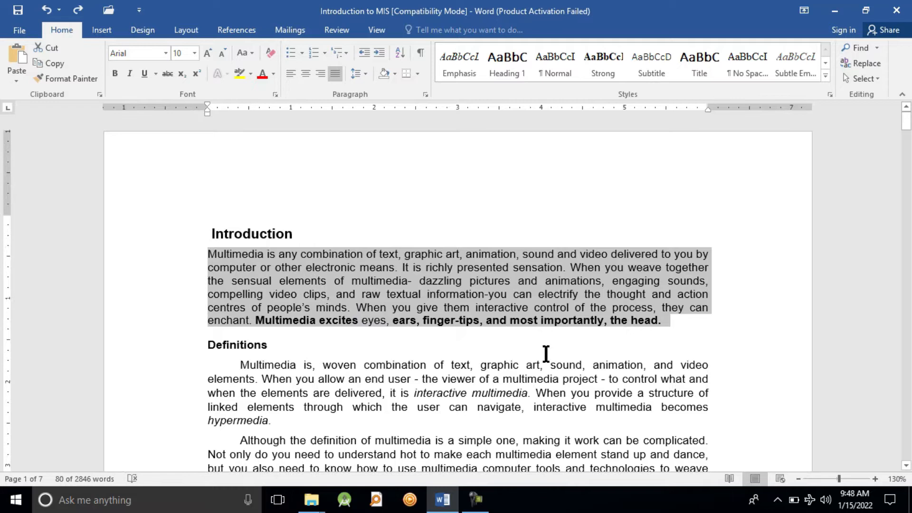
click(545, 354)
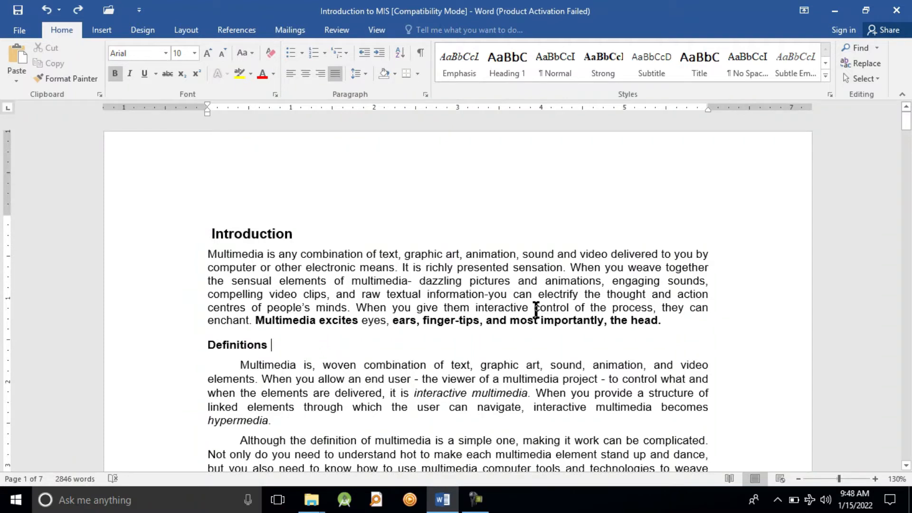
Extend a selection forward character by character from before "sound" through "sound and video" in the first line, and clear it
double_click(526, 254)
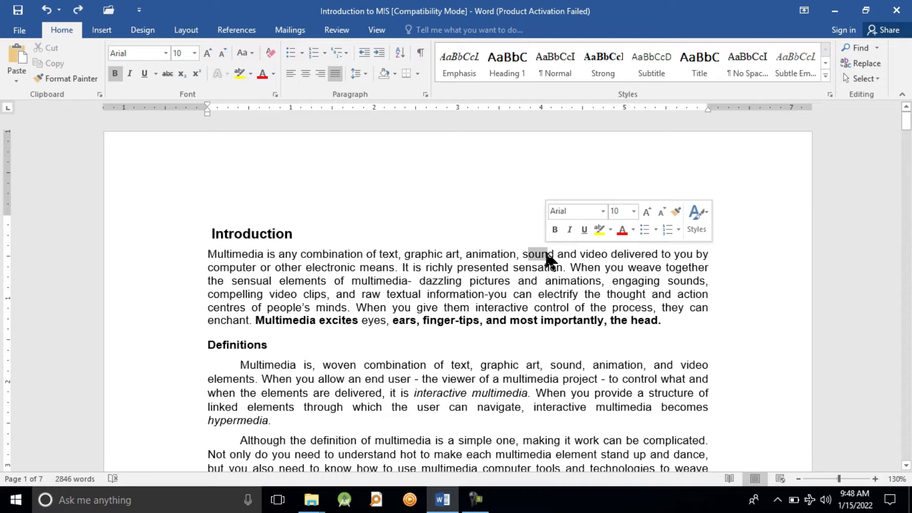
click(547, 255)
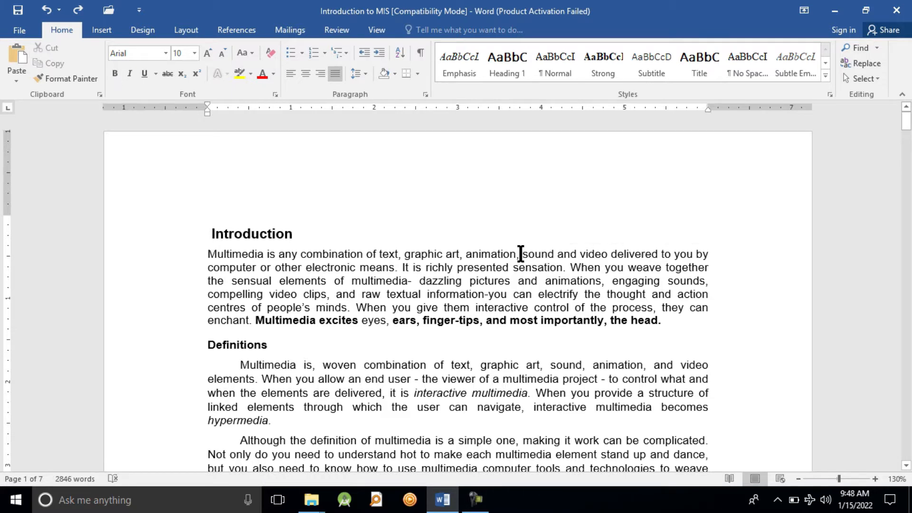
click(520, 254)
key(shift+Right)
key(shift+Right)
key(shift+Right)
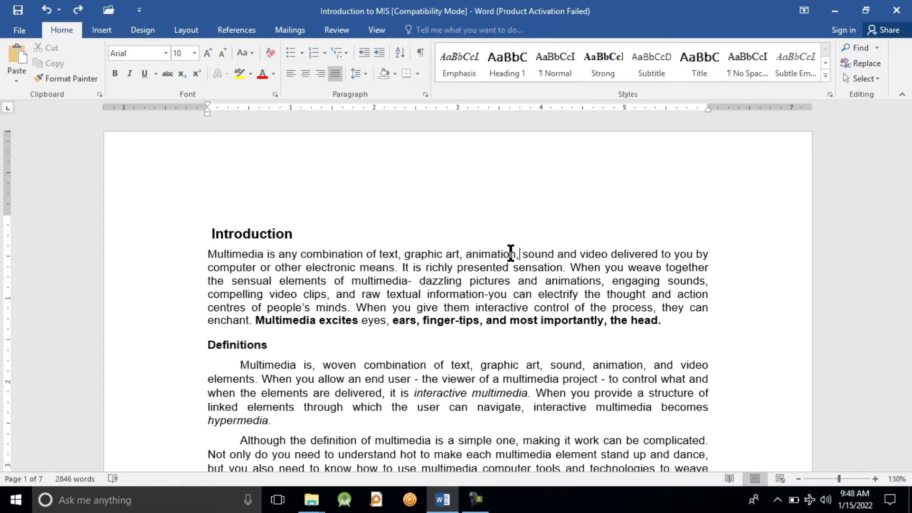
key(shift+Right)
key(shift+Right)
key(shift+Right)
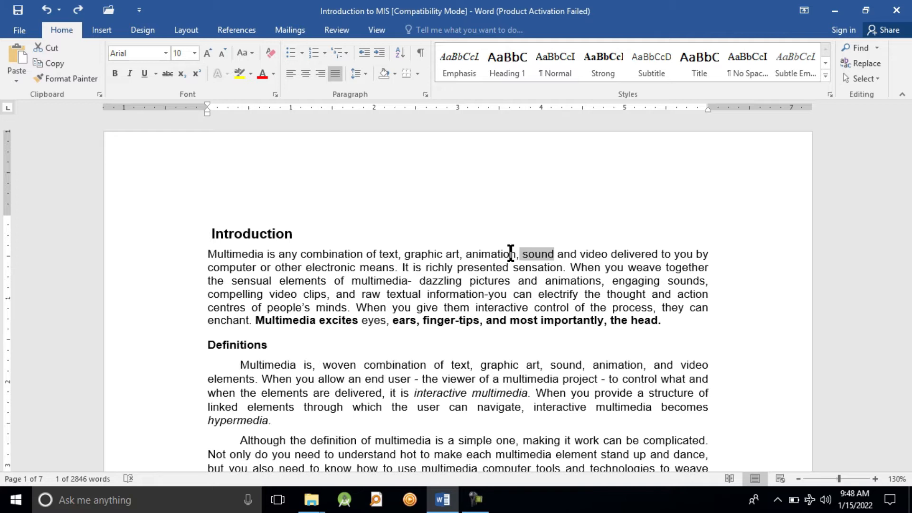
key(shift+Right)
key(shift+Right)
key(shift+Right)
key(shift+Right)
key(shift+Right)
key(shift+Right)
key(shift+Right)
key(shift+Right)
key(shift+Right)
key(shift+Right)
key(shift+Right)
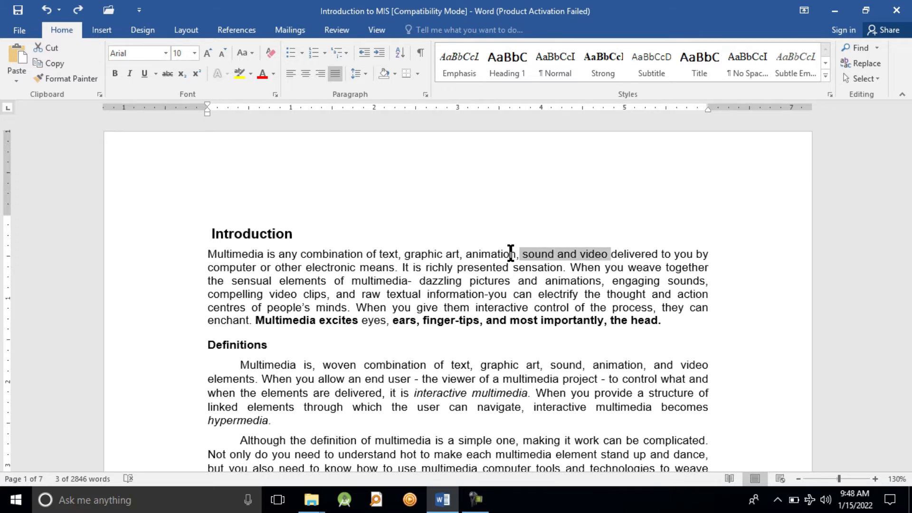
click(531, 281)
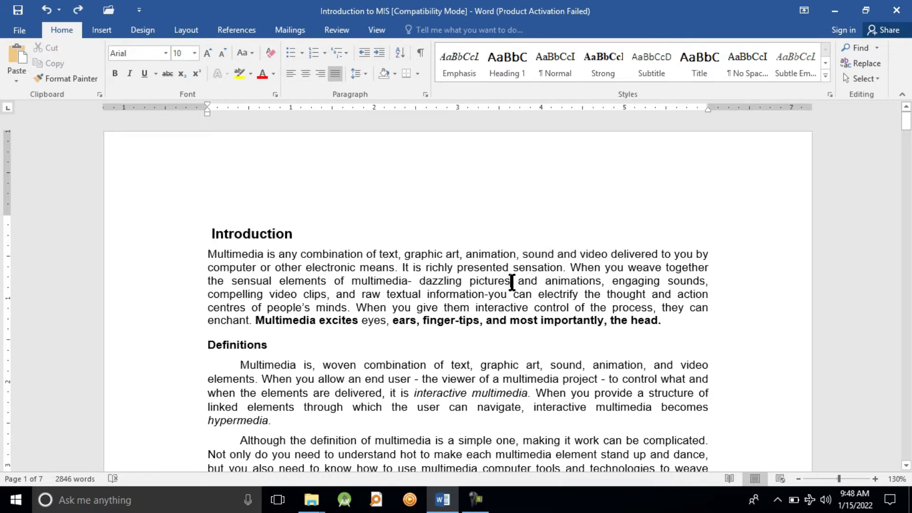
Extend a selection backward character by character from after "pictures" into "multimedia" in the third line, and clear it
key(shift+Right)
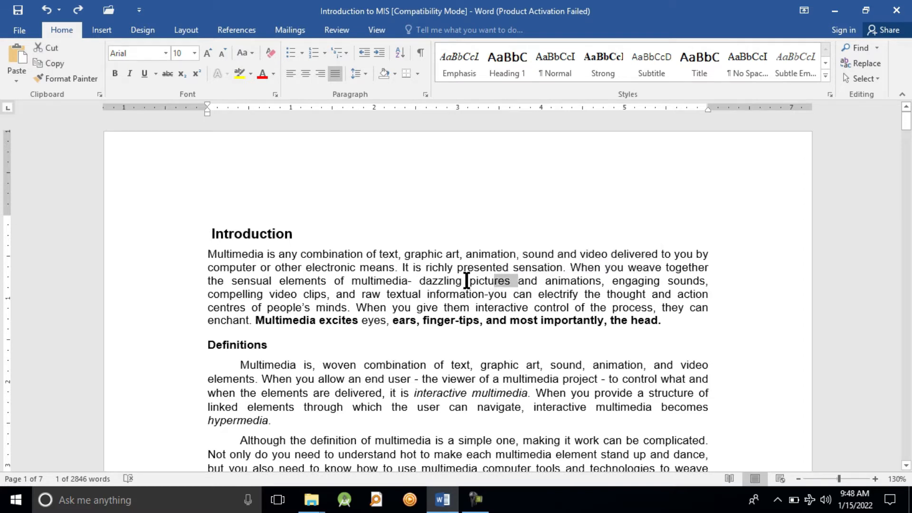
double_click(492, 280)
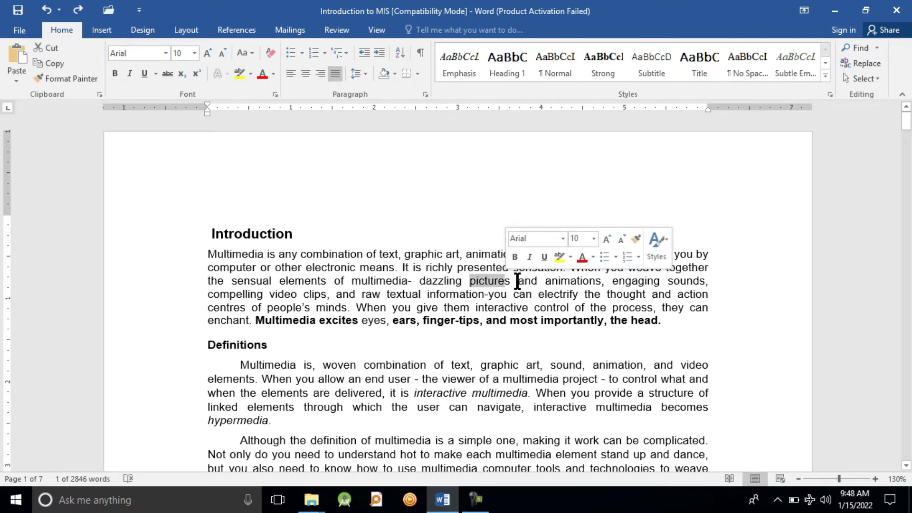
click(517, 281)
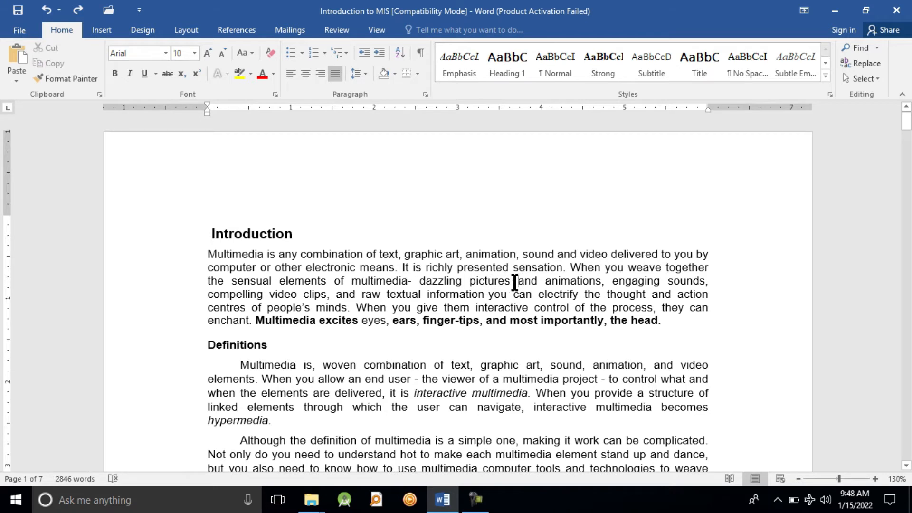
key(shift+Left)
key(shift+Left)
key(shift+Left)
key(shift+Left)
key(shift+Left)
key(shift+Left)
key(shift+Left)
key(shift+Left)
key(shift+Left)
key(shift+Left)
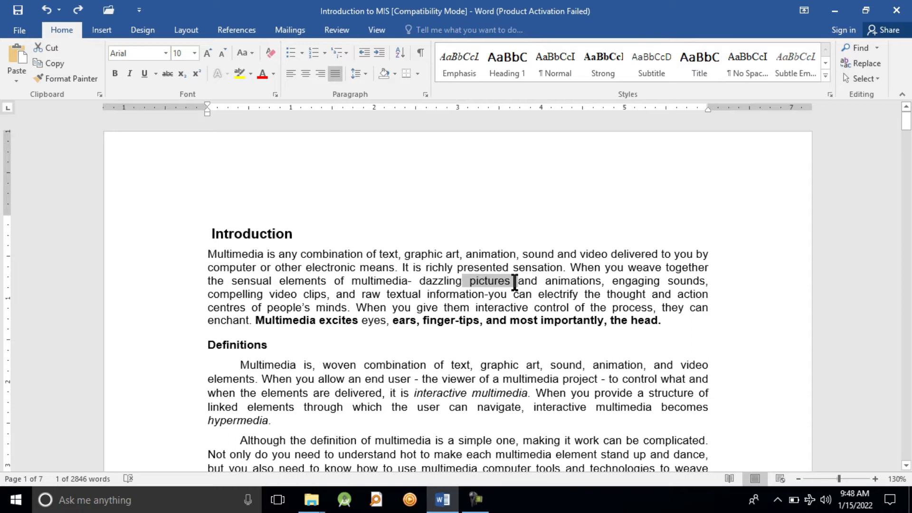
key(shift+Left)
key(shift+Left)
key(shift+Left)
key(shift+Left)
key(shift+Left)
key(shift+Left)
key(shift+Left)
key(shift+Left)
key(shift+Left)
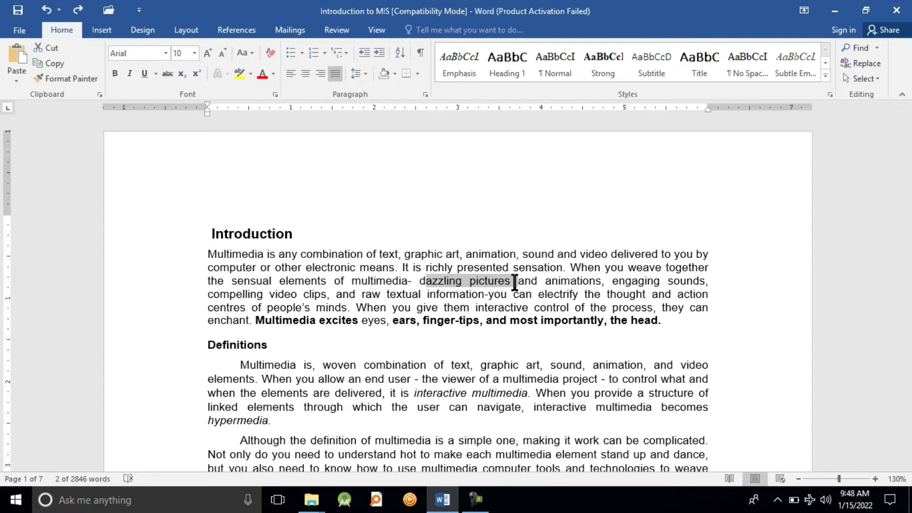
key(shift+Left)
key(shift+Left)
key(shift+Left)
key(shift+Left)
key(shift+Left)
key(shift+Left)
key(shift+Left)
key(shift+Left)
key(shift+Left)
key(shift+Left)
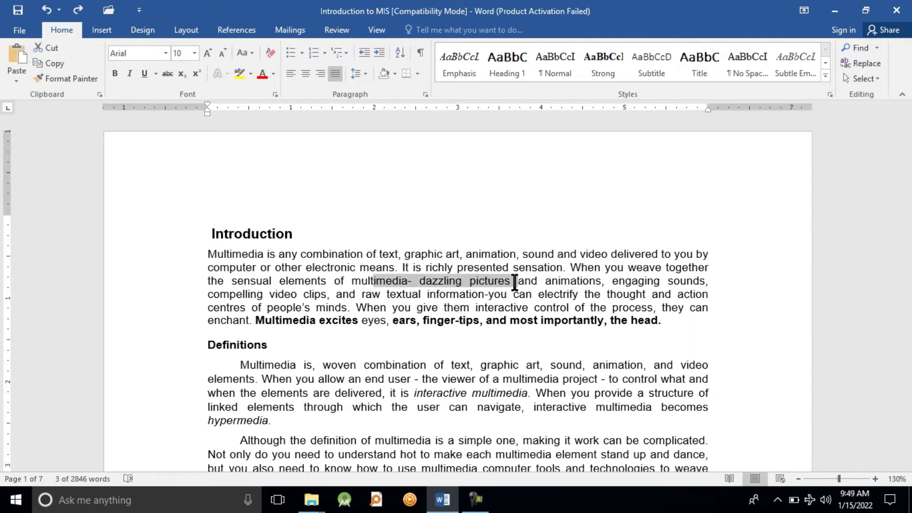
key(shift+Left)
key(shift+Left)
click(558, 282)
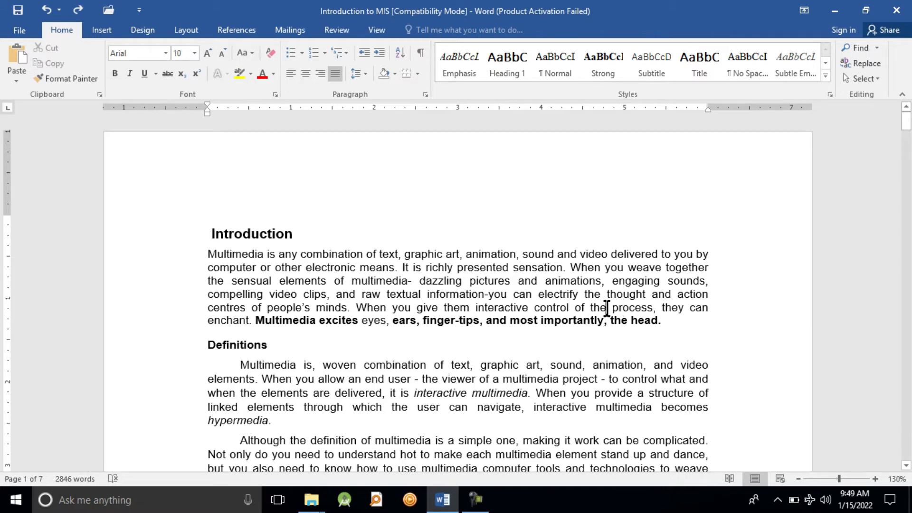
Extend a selection backward from after "the" over "control of the" to the last letter of "interactive" in the fifth line
click(607, 307)
key(shift+Left)
key(shift+Left)
key(shift+Left)
key(shift+Left)
key(shift+Left)
key(shift+Left)
key(shift+Left)
key(shift+Left)
key(shift+Left)
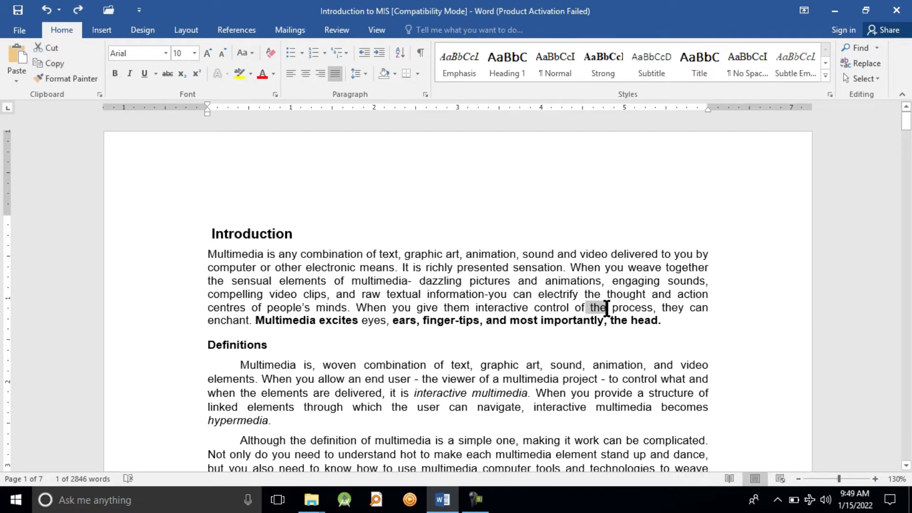
key(shift+Left)
key(shift+Left)
key(shift+Left)
key(shift+Left)
key(shift+Left)
key(shift+Left)
key(shift+Left)
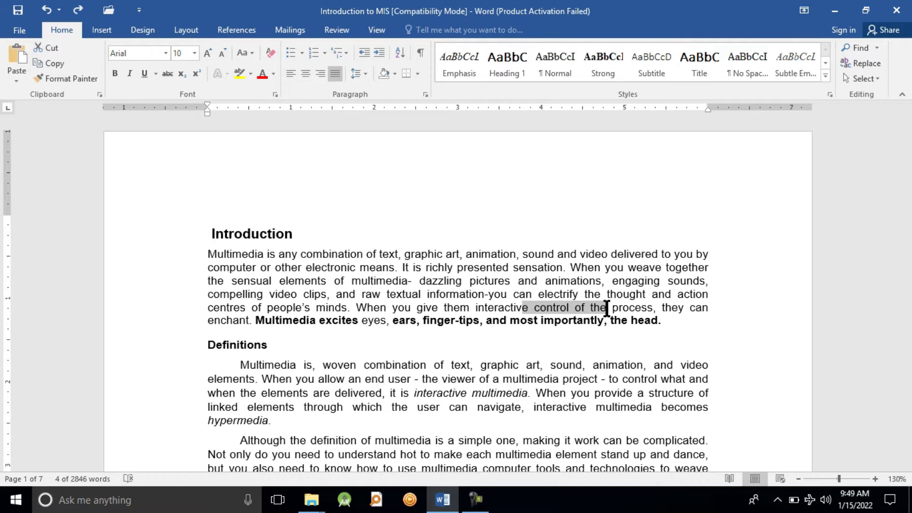
Select the Introduction text backward from before "head" to the start of the second line, and clear the selection
click(578, 378)
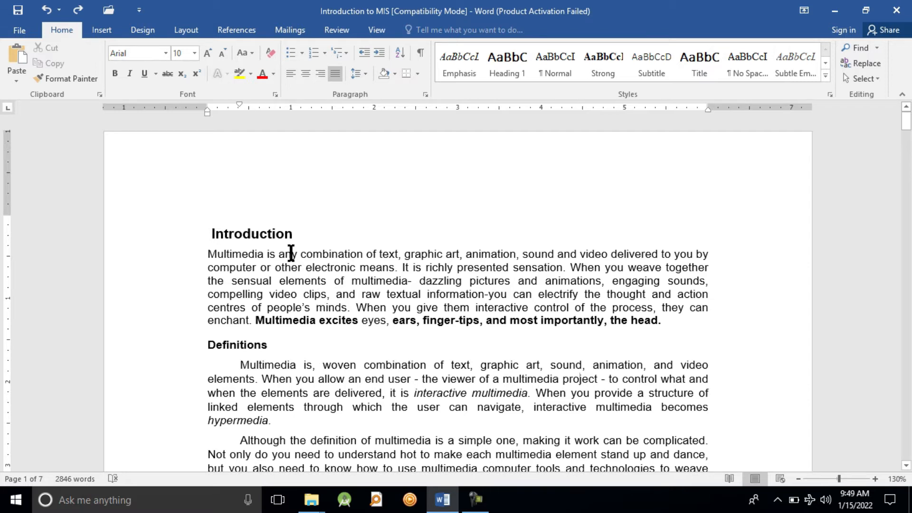
drag(623, 319, 211, 267)
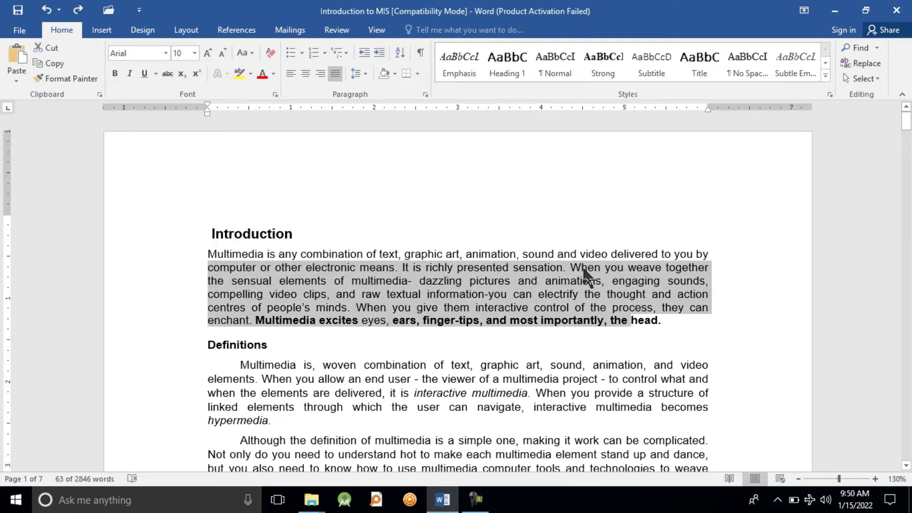
click(664, 325)
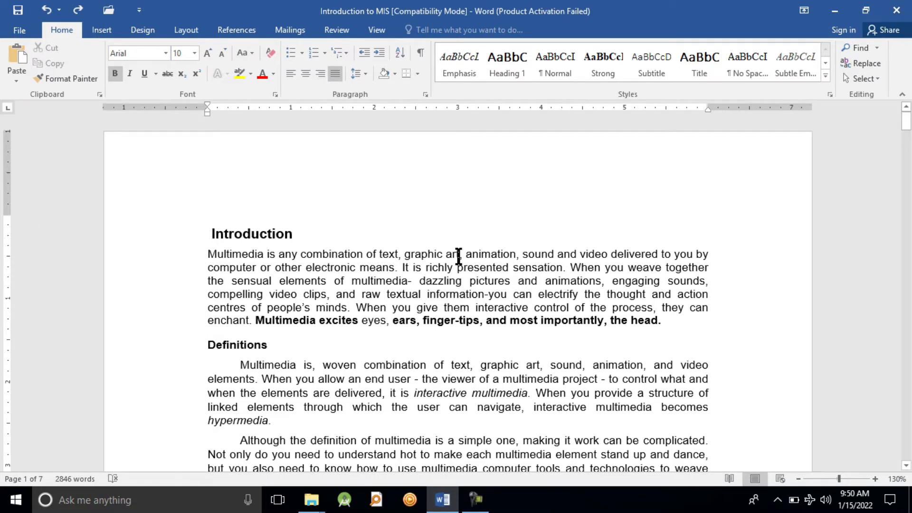
Select the entire Introduction paragraph from "Multimedia" through "the head." and copy it
drag(210, 257, 660, 321)
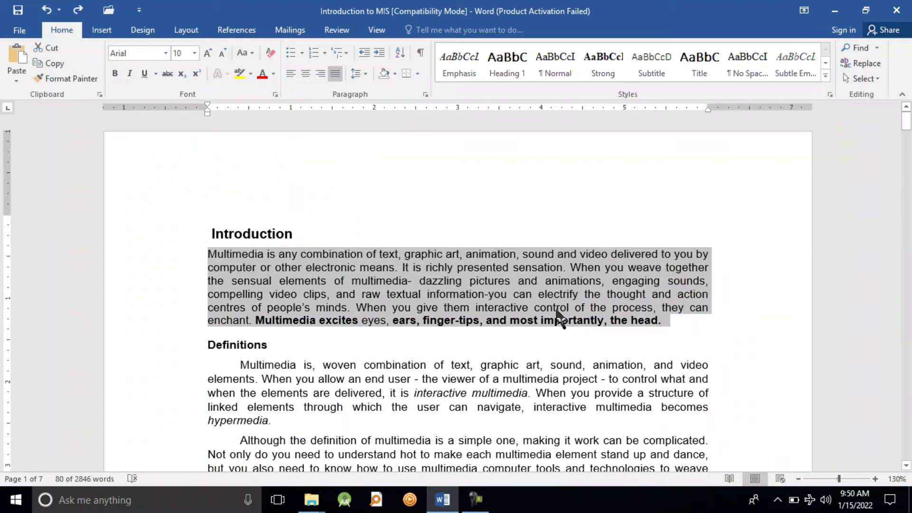
right_click(481, 280)
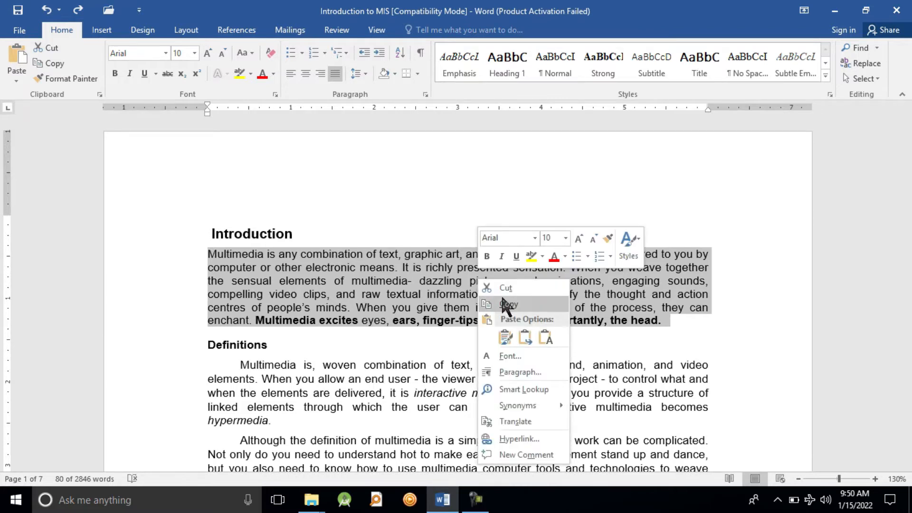
click(506, 305)
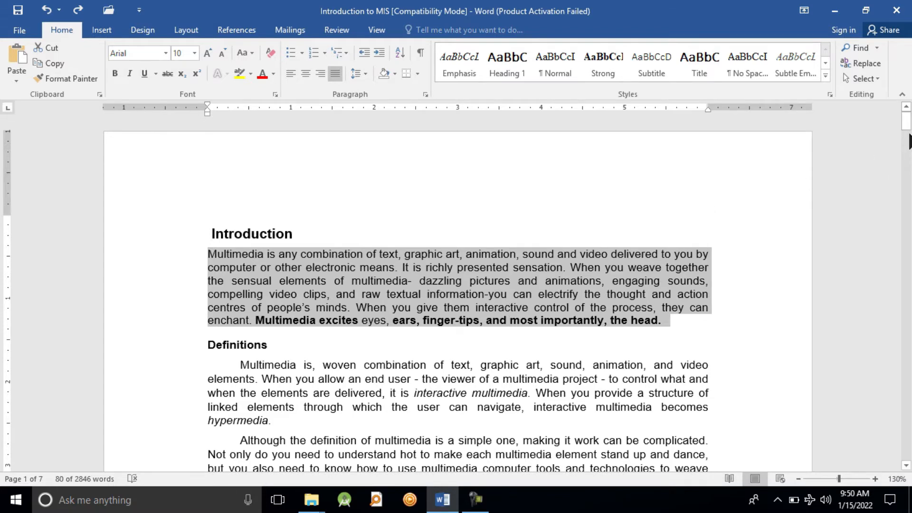
Add an empty line before the "Full-text content" paragraph on page 2, paste the copied paragraph there, and undo the paste
drag(908, 133, 909, 182)
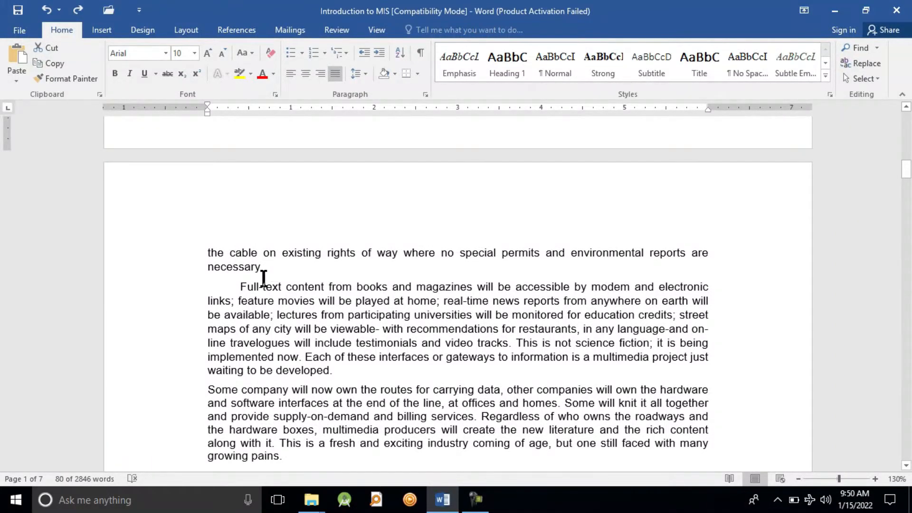
click(236, 287)
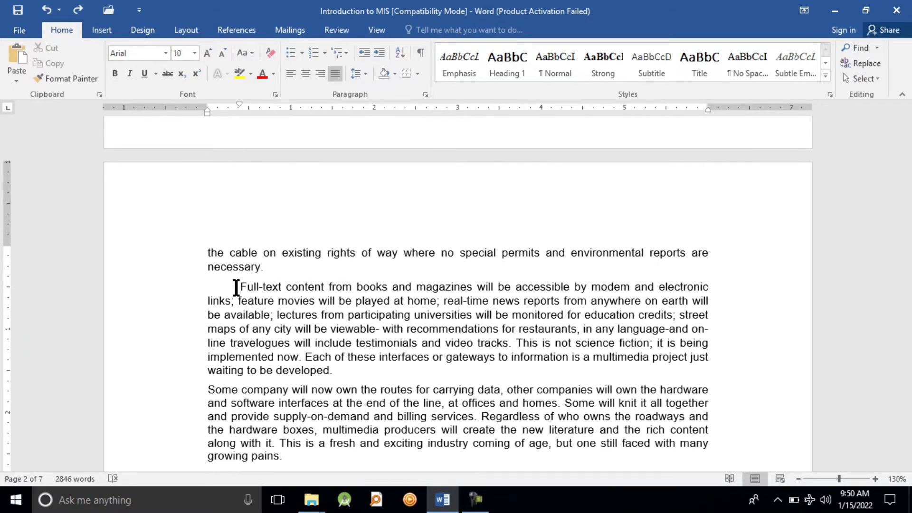
key(Return)
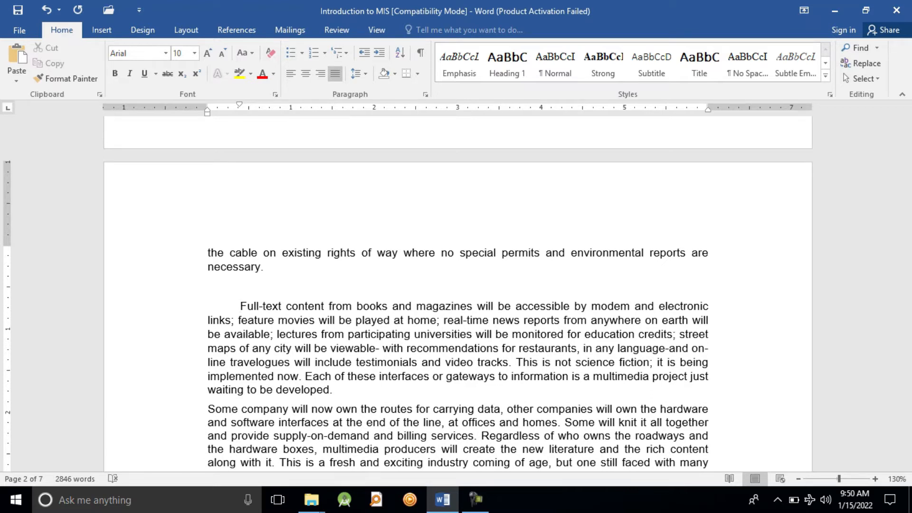
key(ctrl+v)
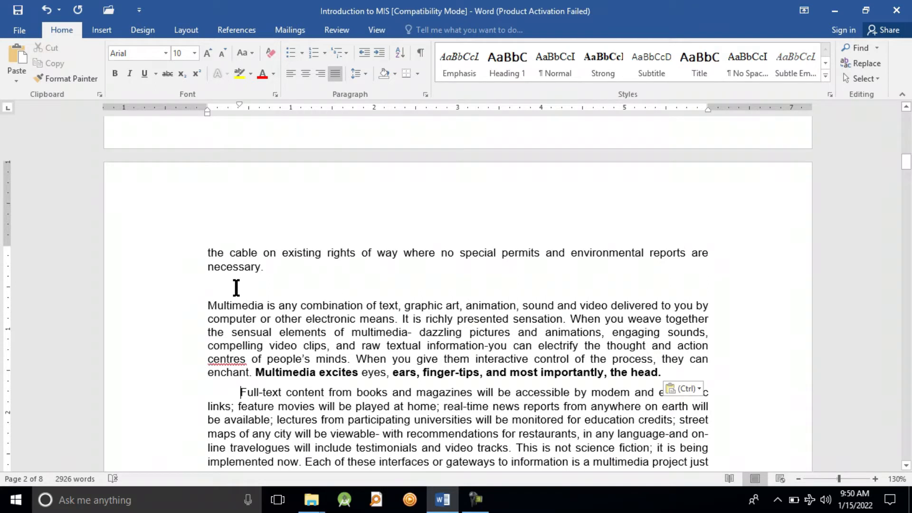
key(ctrl+z)
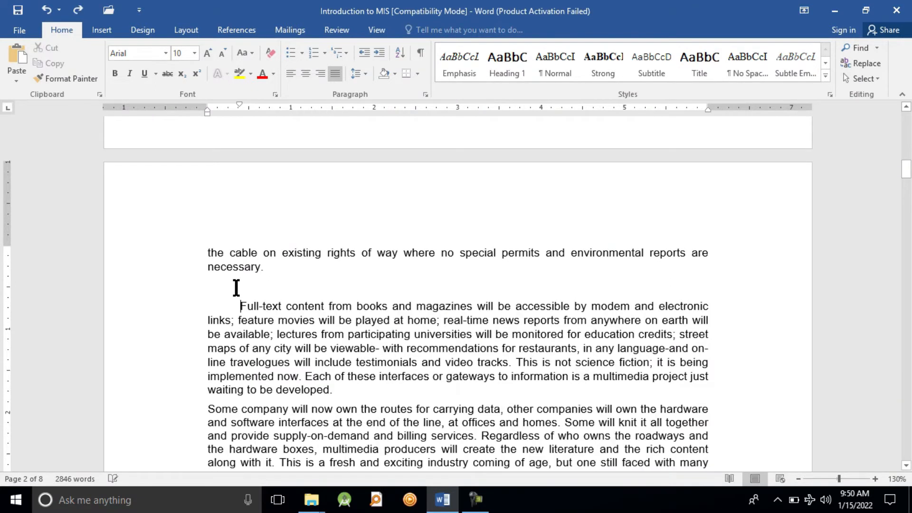
Paste the copied paragraph into the empty line above "Full-text content" using Keep Source Formatting
right_click(235, 293)
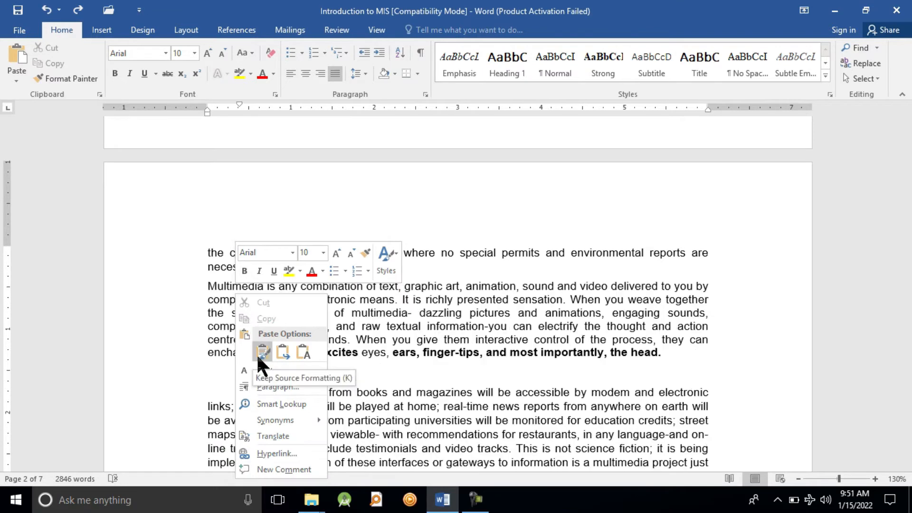
click(255, 352)
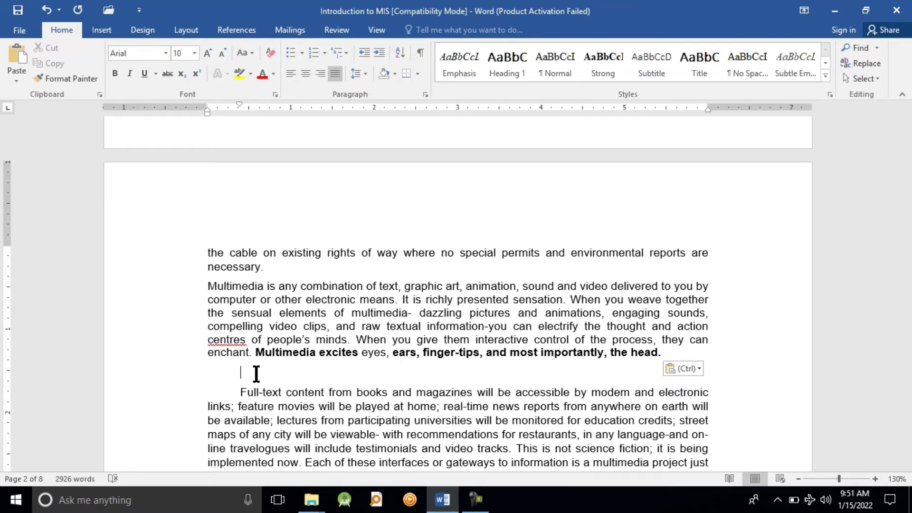
right_click(256, 374)
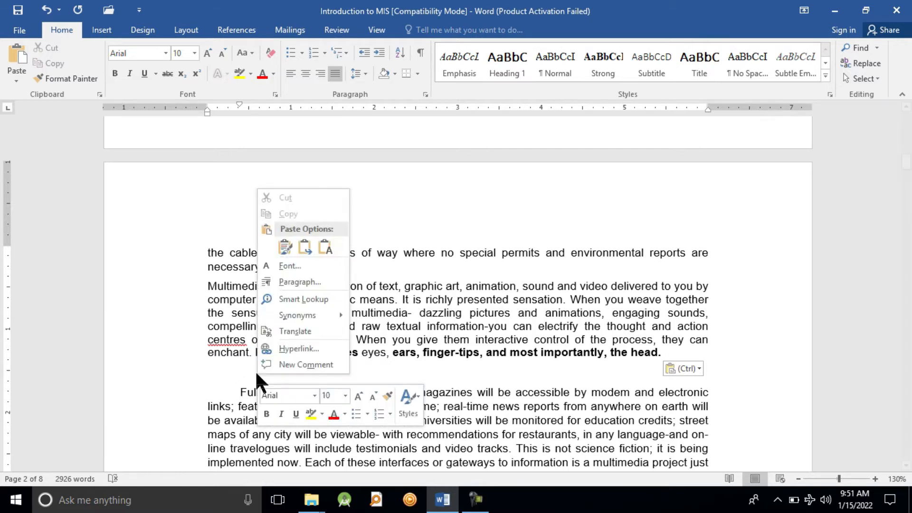
key(Escape)
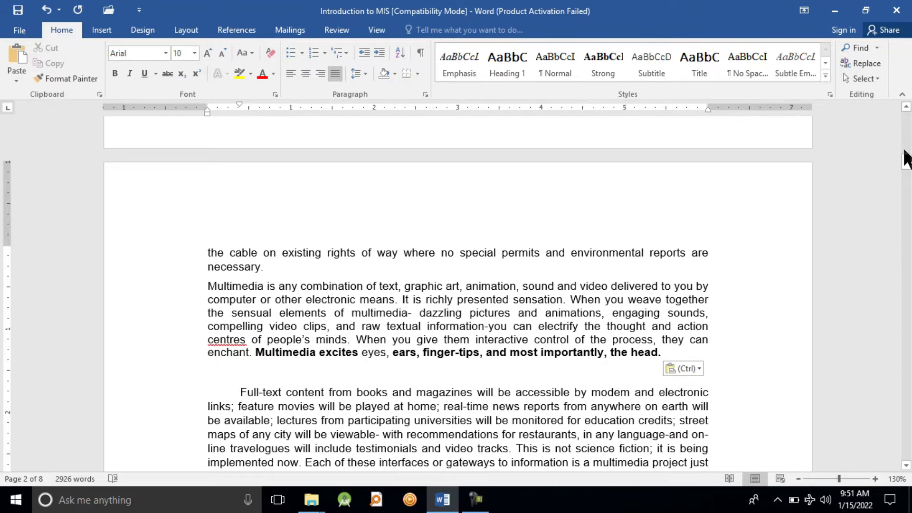
Paste the copied paragraph on a new line below the "Software Tools" entry on page 5, and add an empty line above it
click(907, 169)
drag(906, 168, 905, 119)
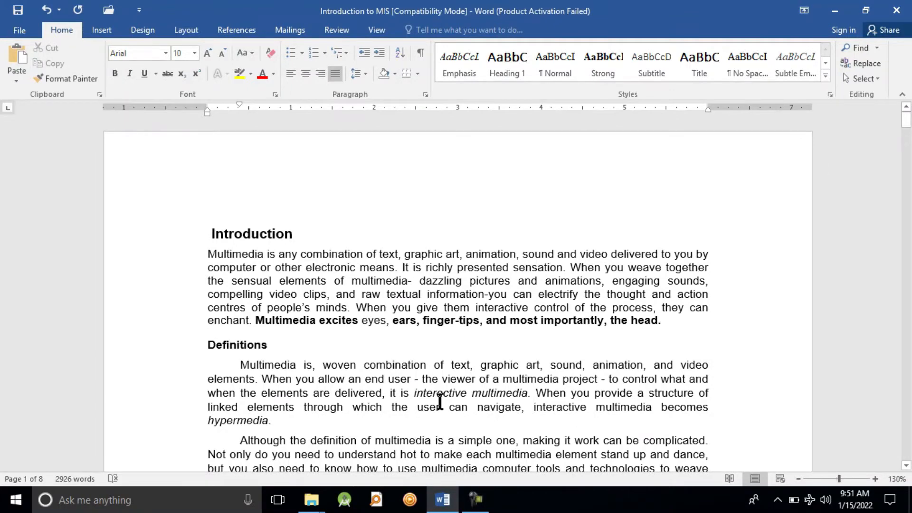
drag(906, 121, 909, 313)
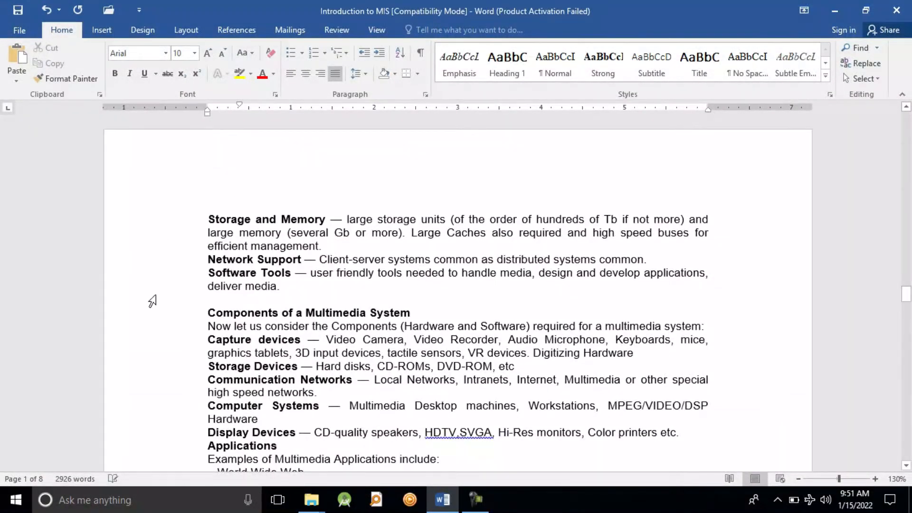
click(297, 289)
key(Return)
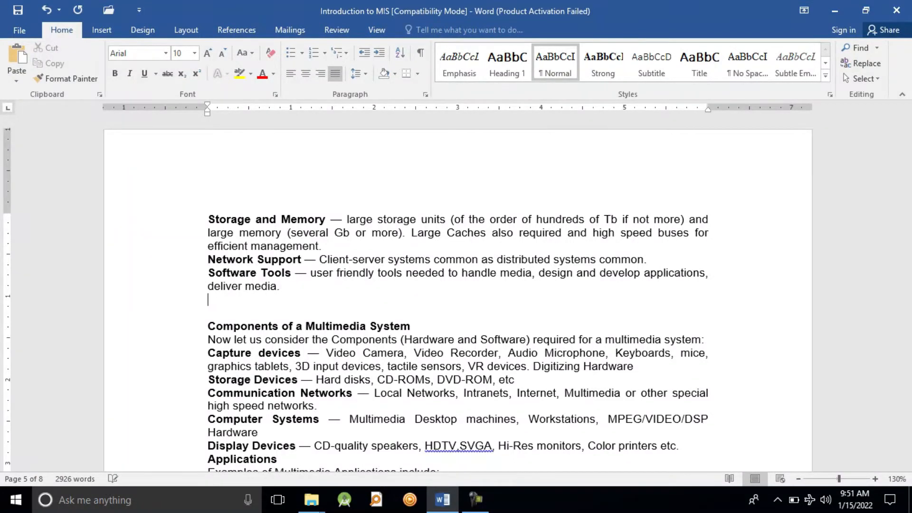
text(Multimedia is any combination of text, graphic art, animation, sound and video delivered to you by computer or other electronic means. It is richly presented sensation. When you weave together the sensual elements of multimedia- dazzling pictures and animations, engaging sounds, compelling video clips, and raw textual information-you can electrify the thought and action centres of people’s minds. When you give them interactive control of the process, they can enchant. Multimedia excites eyes, ears, finger-tips, and most importantly, the head.)
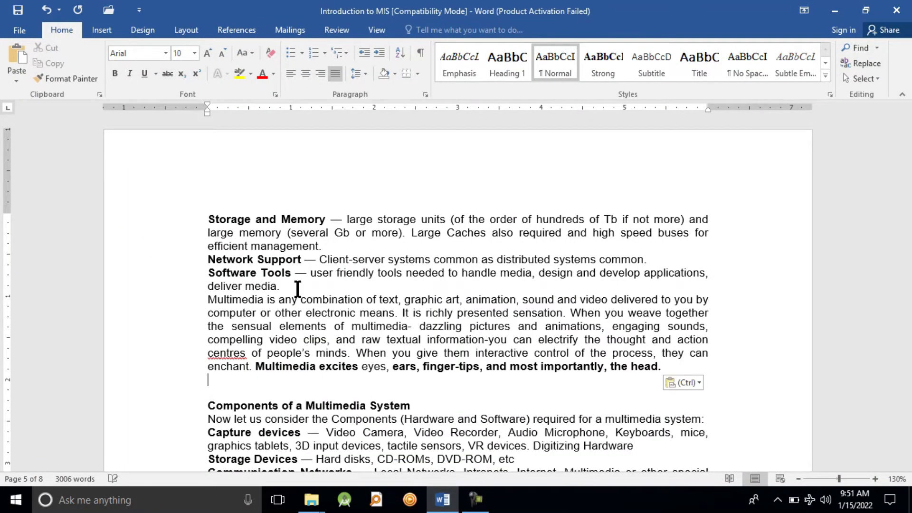
click(289, 286)
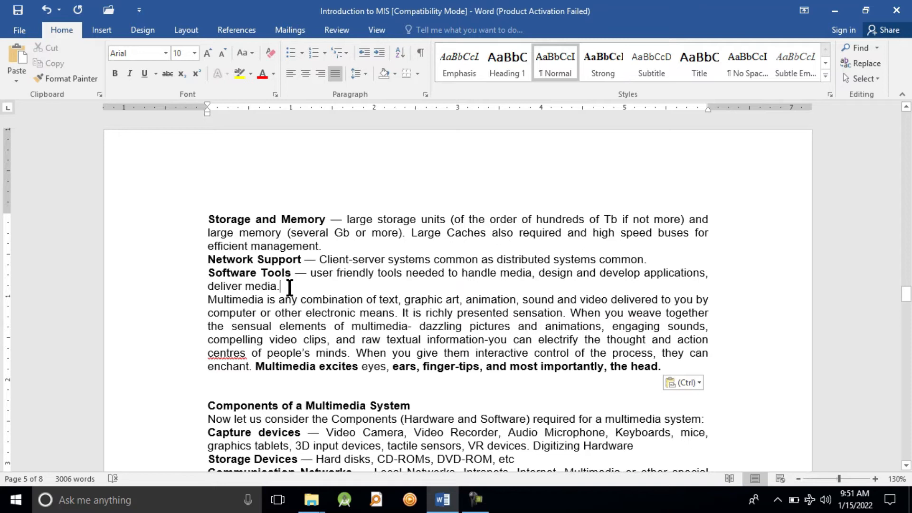
key(Return)
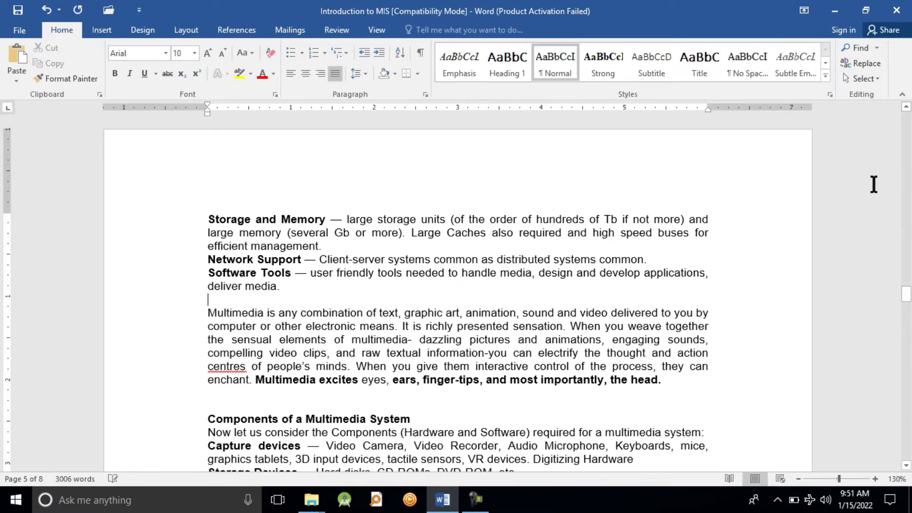
Select the first Definitions paragraph from "Multimedia is, woven" through "hypermedia" and cut it
drag(907, 298, 909, 108)
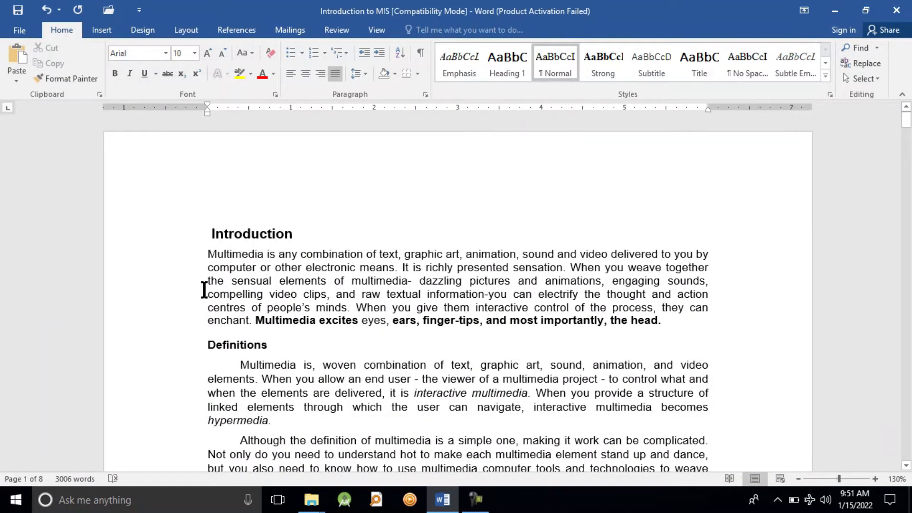
click(300, 424)
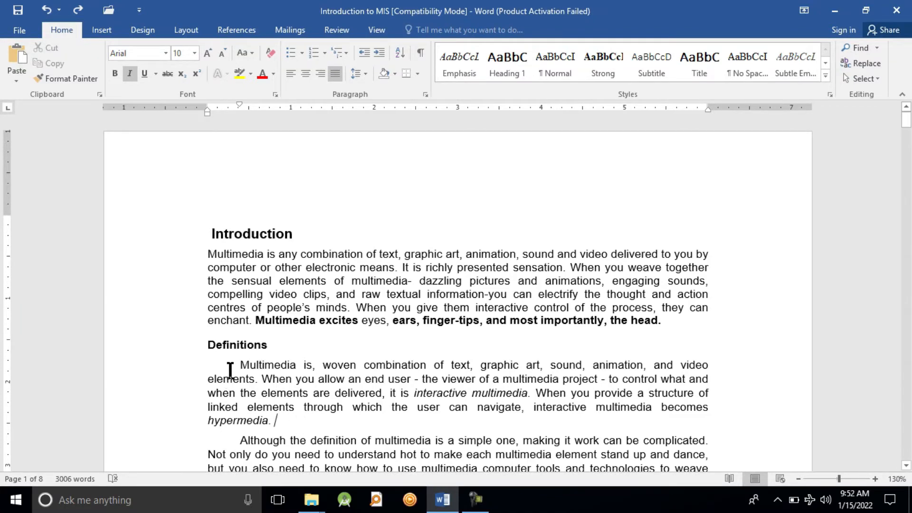
drag(239, 366, 303, 407)
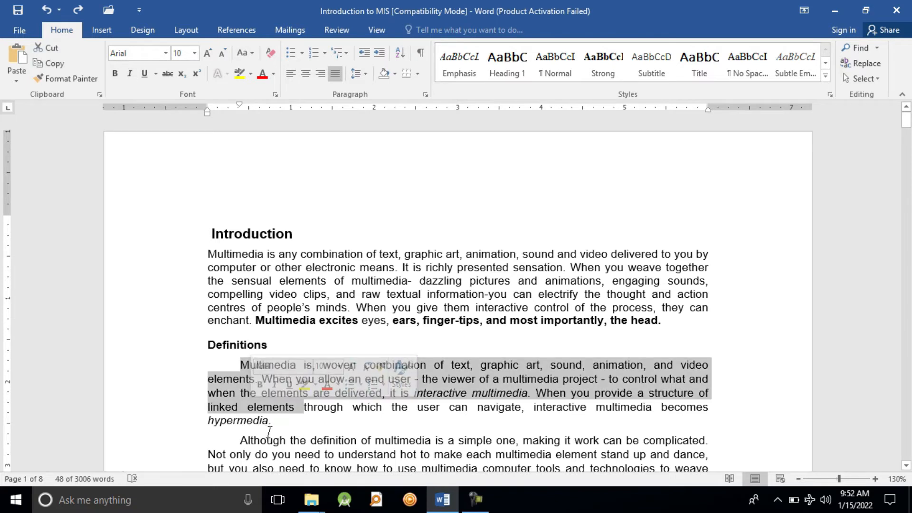
shift+click(269, 426)
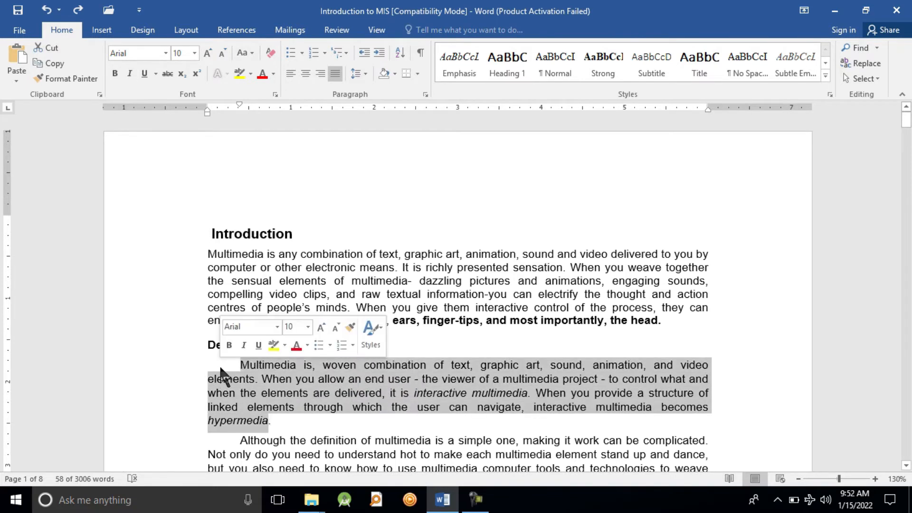
right_click(257, 379)
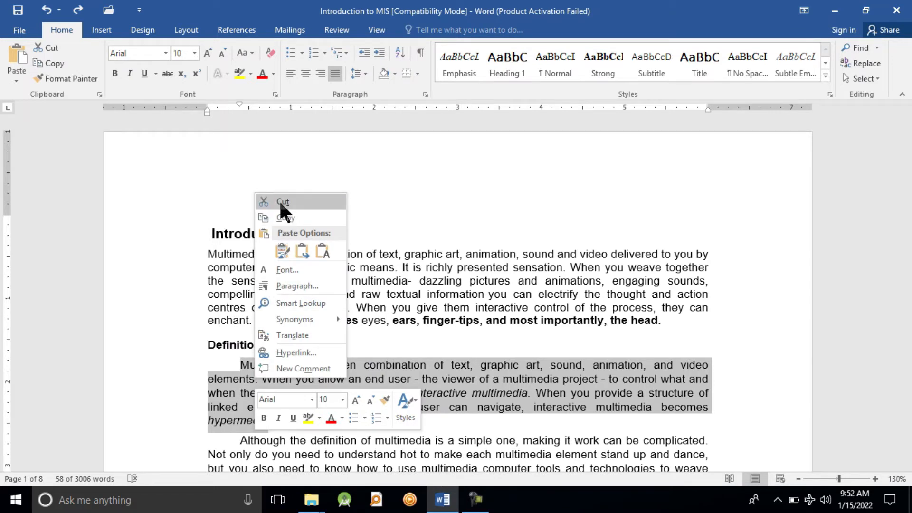
key(Escape)
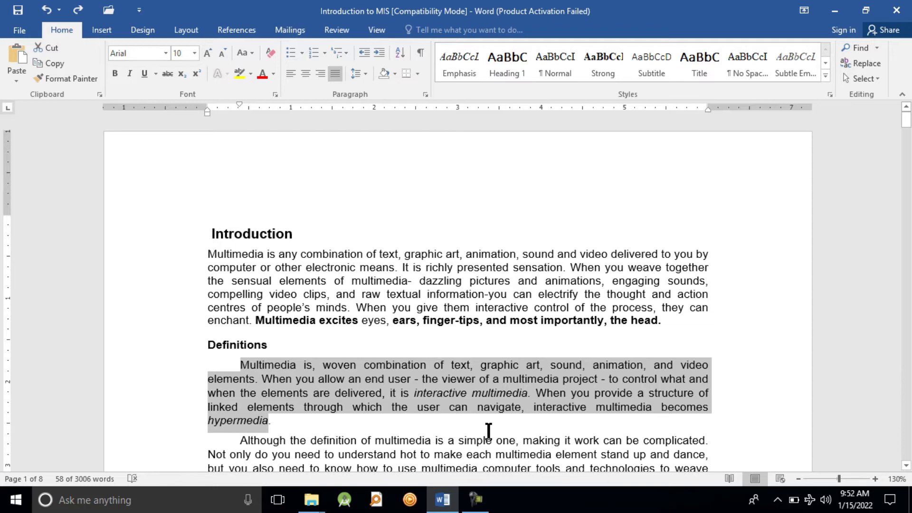
key(ctrl+x)
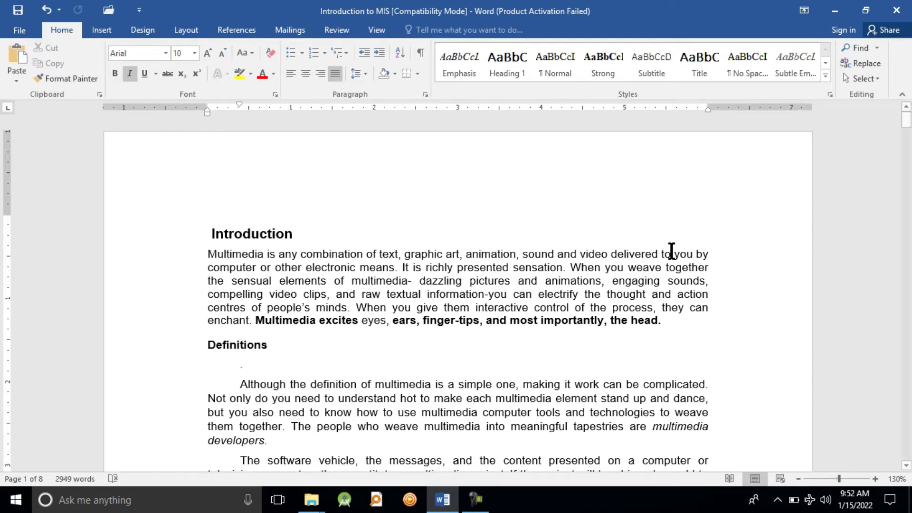
Paste the cut Definitions text on a new line after the "Curiously" paragraph ending in "necessary." on page 1
drag(906, 126, 906, 159)
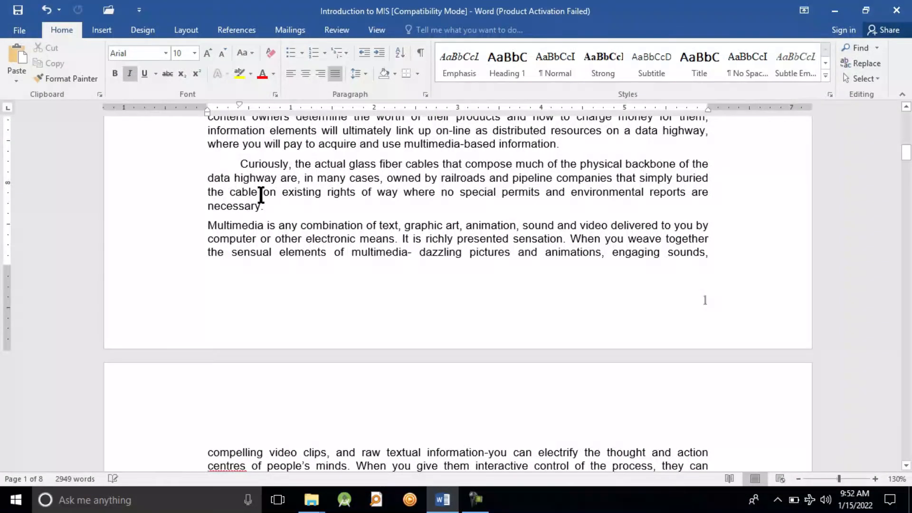
click(271, 205)
key(Return)
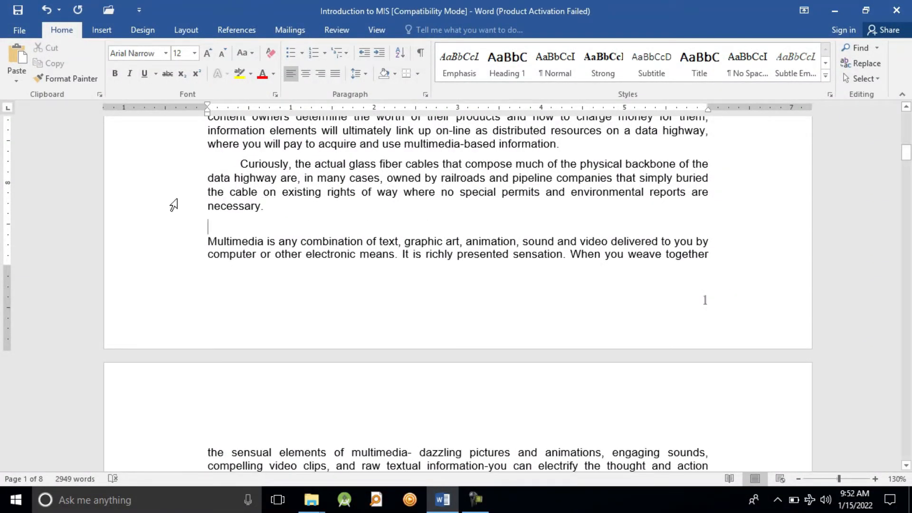
right_click(223, 231)
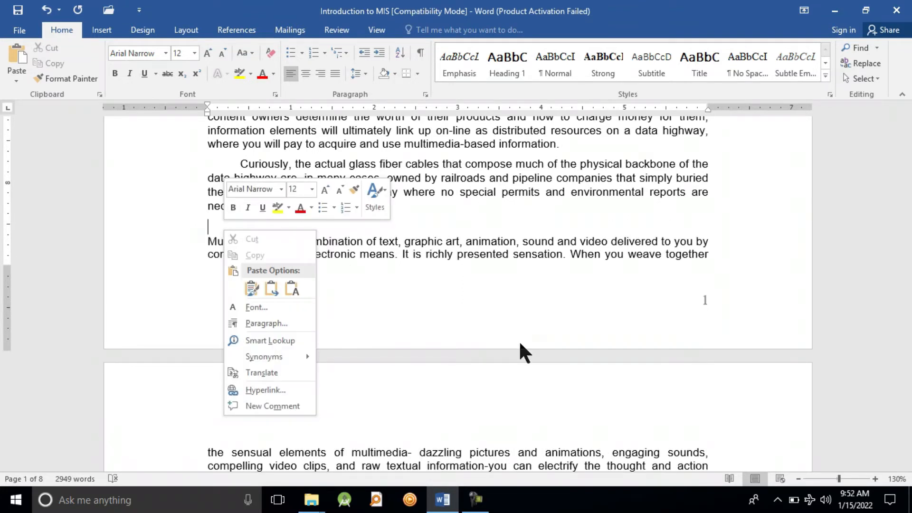
key(Escape)
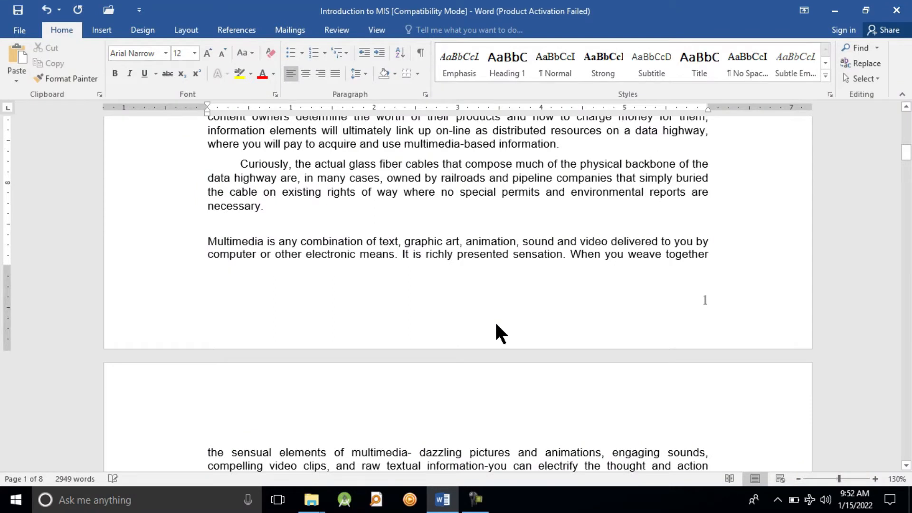
key(ctrl+v)
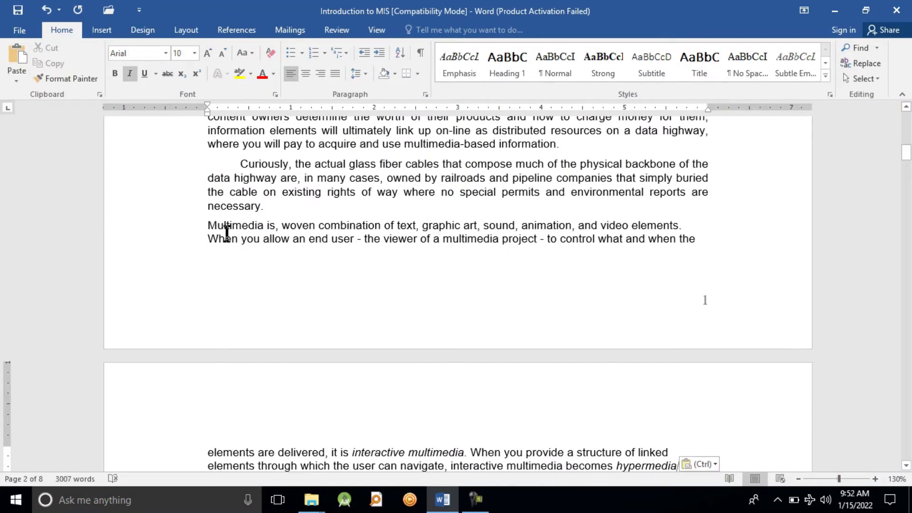
Select the letters "Multimedi" at the start of the Introduction paragraph
drag(905, 148, 906, 115)
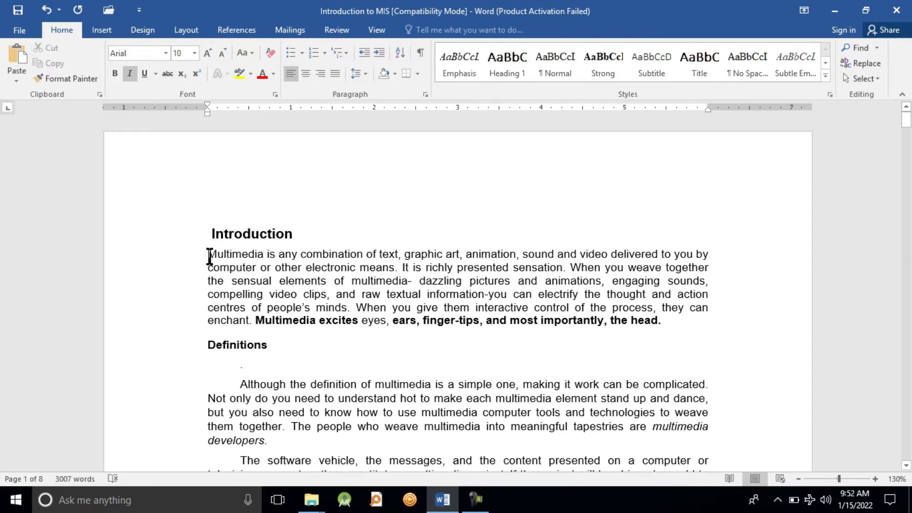
drag(209, 256, 262, 256)
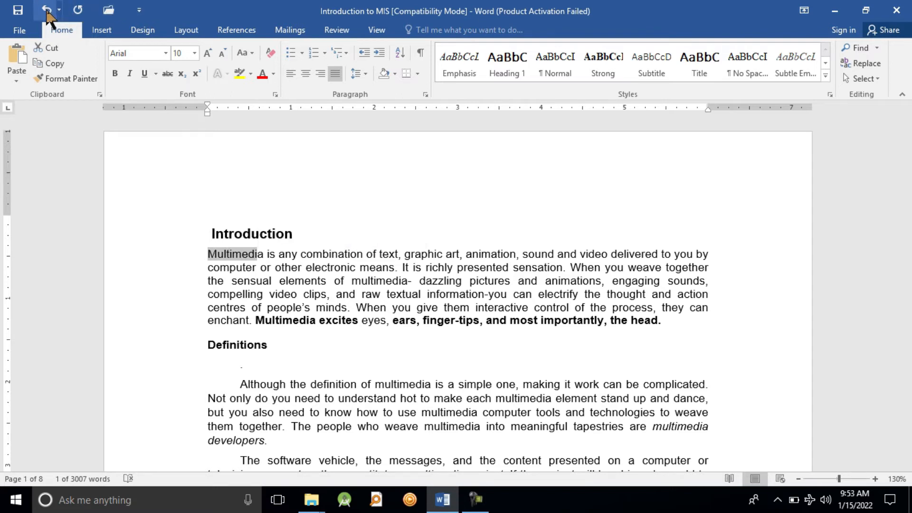
Format "Multimedia is" at the start of the Introduction paragraph as bold, italic and underlined at font size 11
click(268, 254)
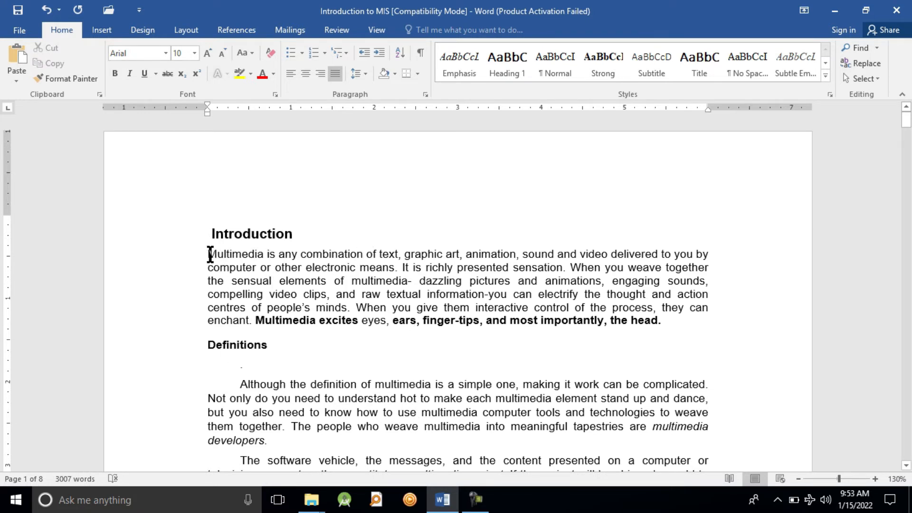
drag(210, 254, 272, 256)
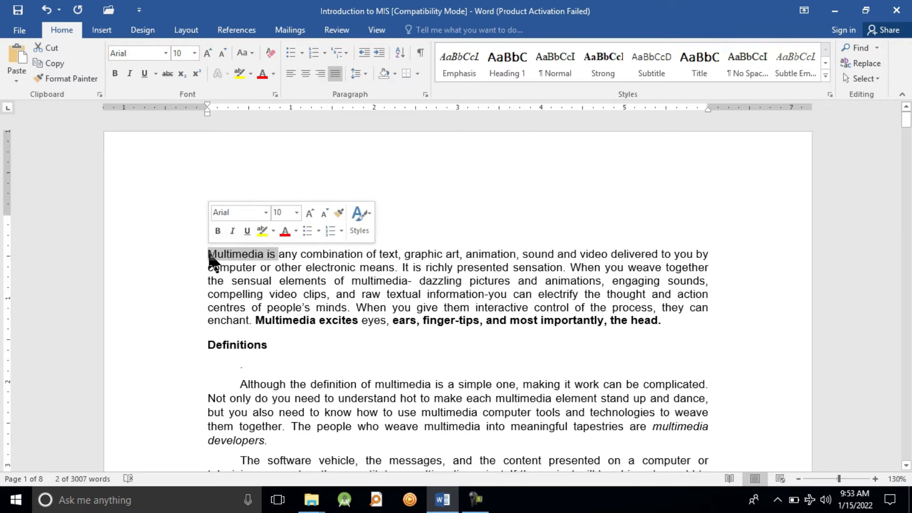
click(218, 230)
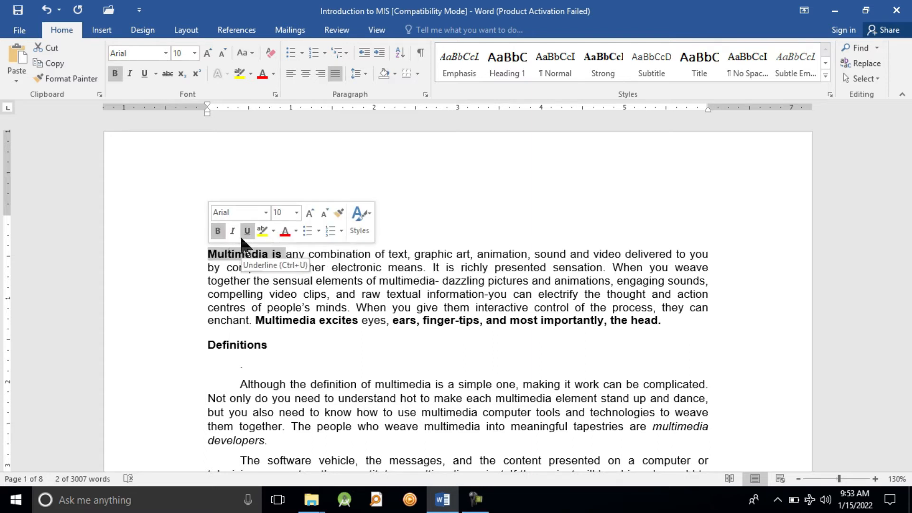
click(232, 232)
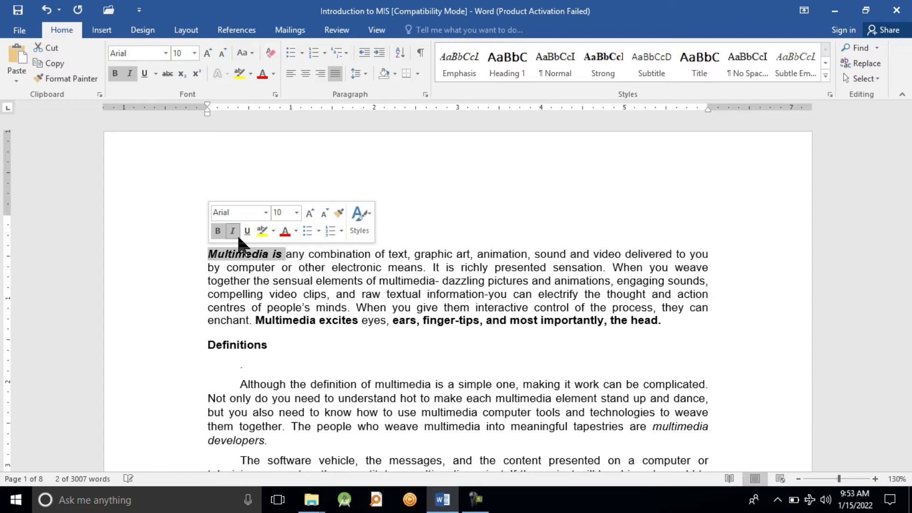
click(247, 232)
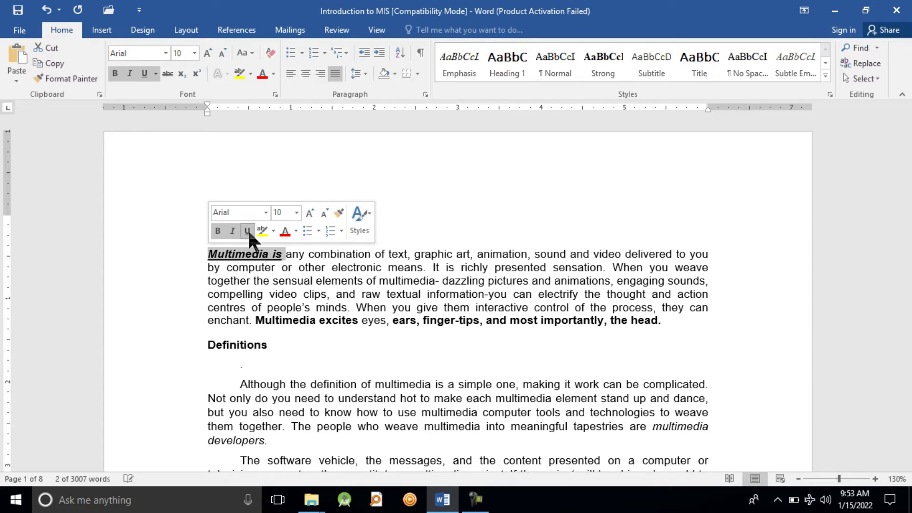
click(296, 213)
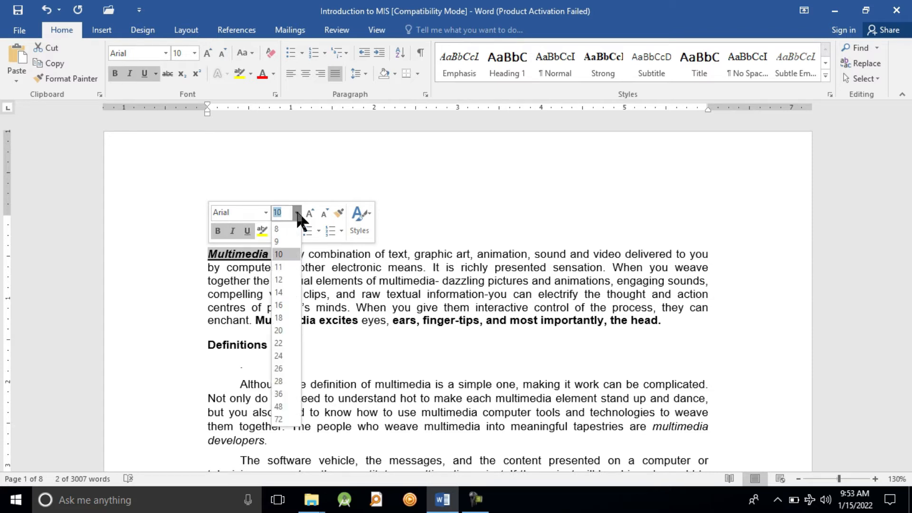
click(287, 266)
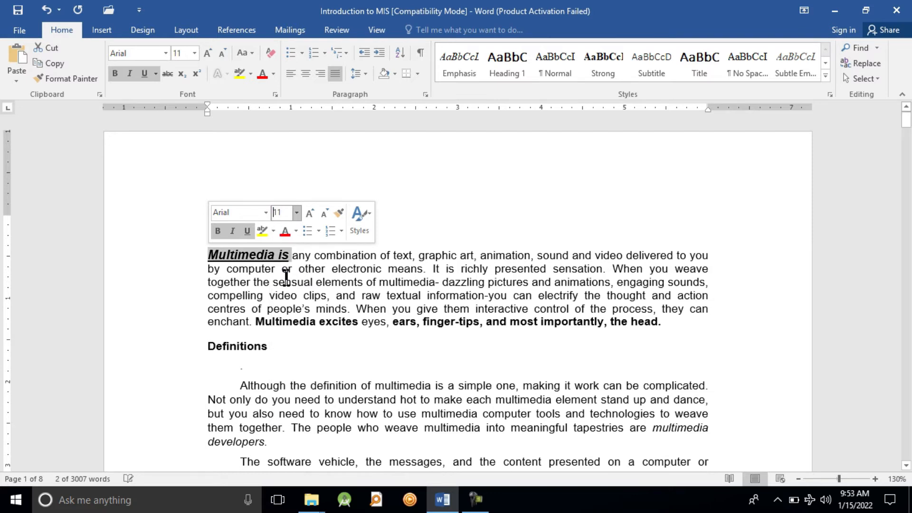
click(286, 276)
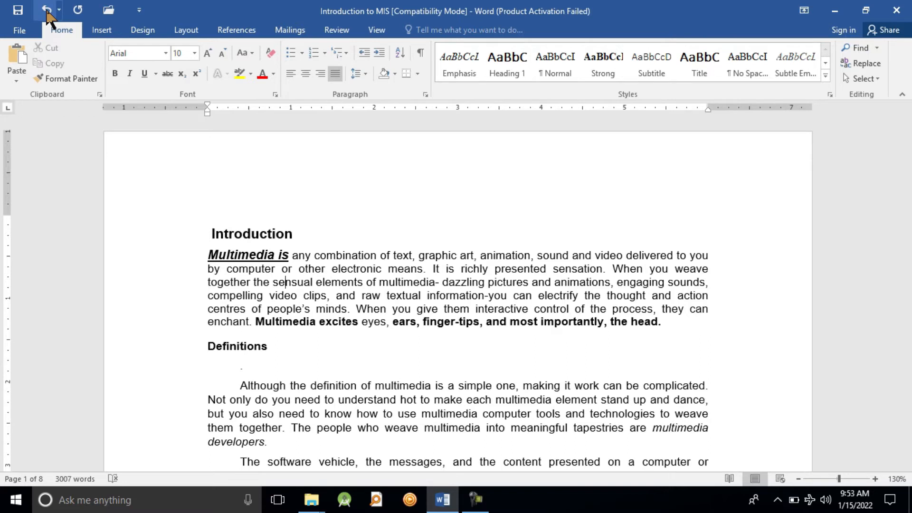
Undo the font size, underline, italic and bold changes on "Multimedia is" one at a time
click(47, 11)
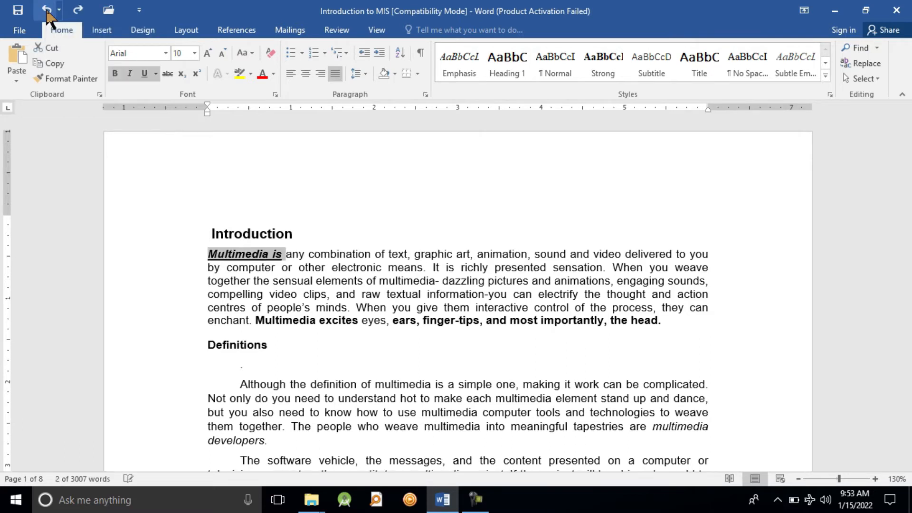
click(47, 10)
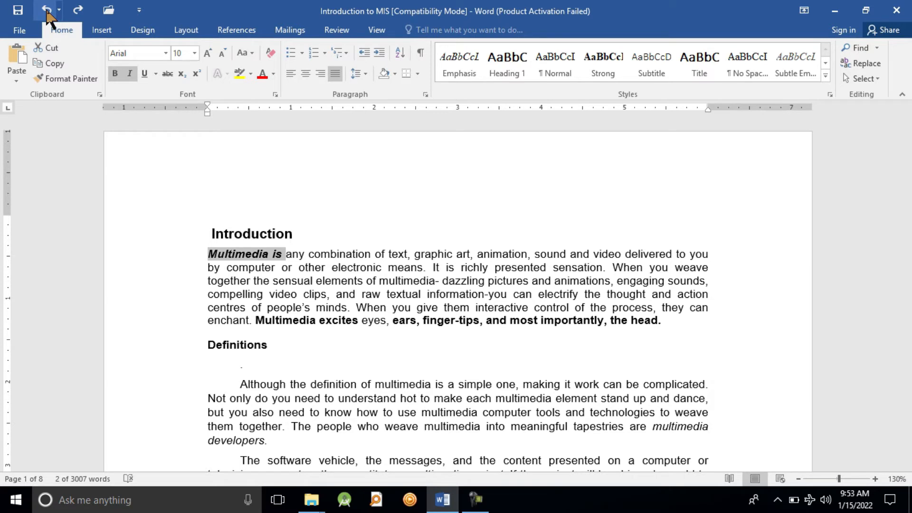
click(47, 10)
click(47, 11)
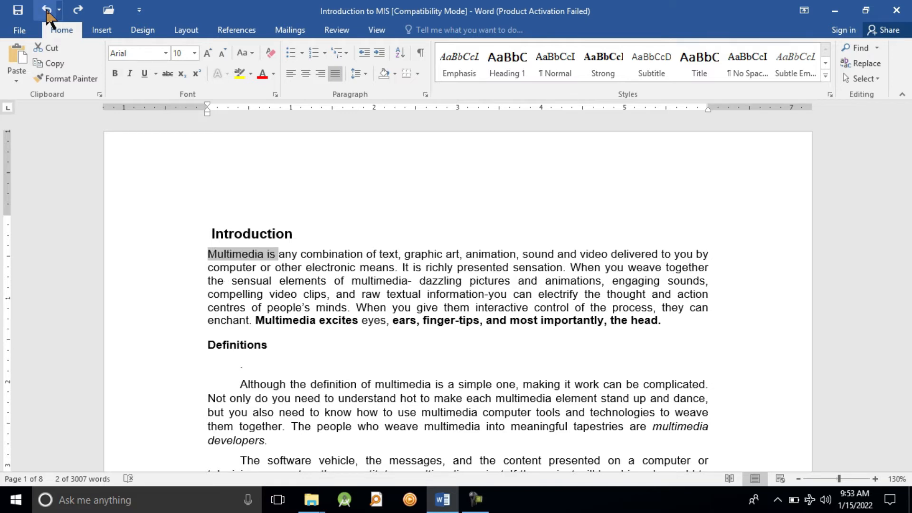
Apply bold, italic and underline to "Multimedia is" again and set its font size to 10
right_click(273, 254)
click(281, 227)
click(298, 227)
click(313, 229)
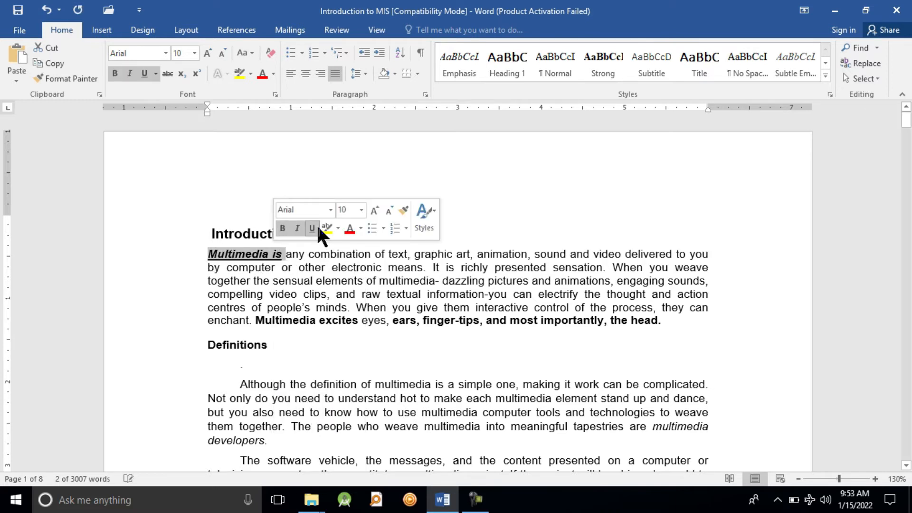
click(362, 210)
click(353, 251)
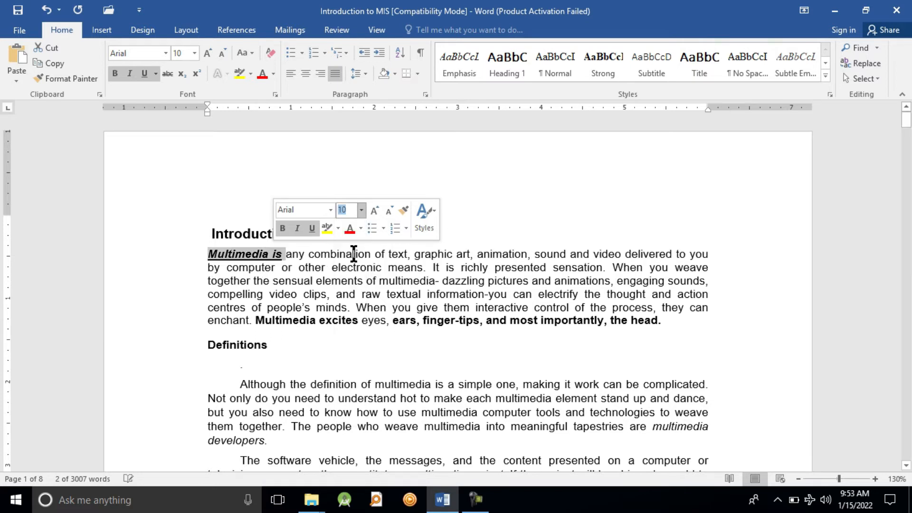
click(284, 291)
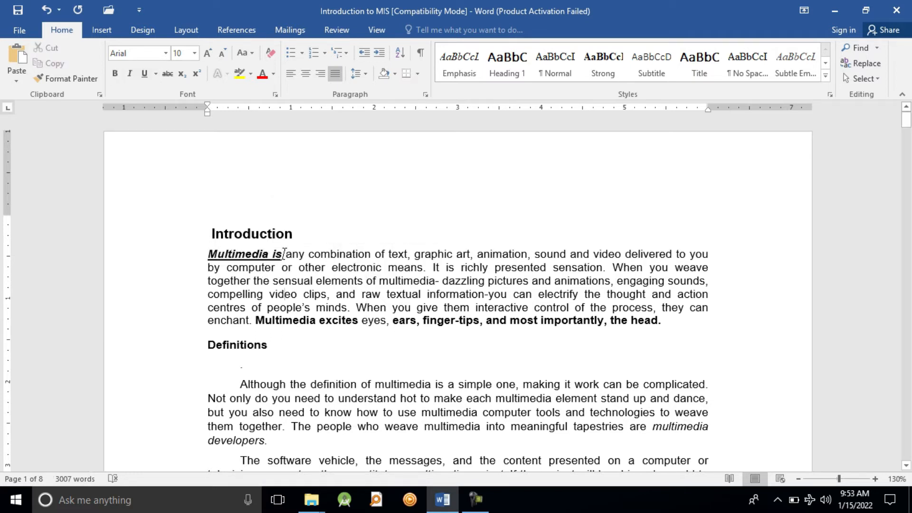
Undo the four latest formatting actions, back through Bold, in one go from the undo history, and review the remaining history entries
click(60, 10)
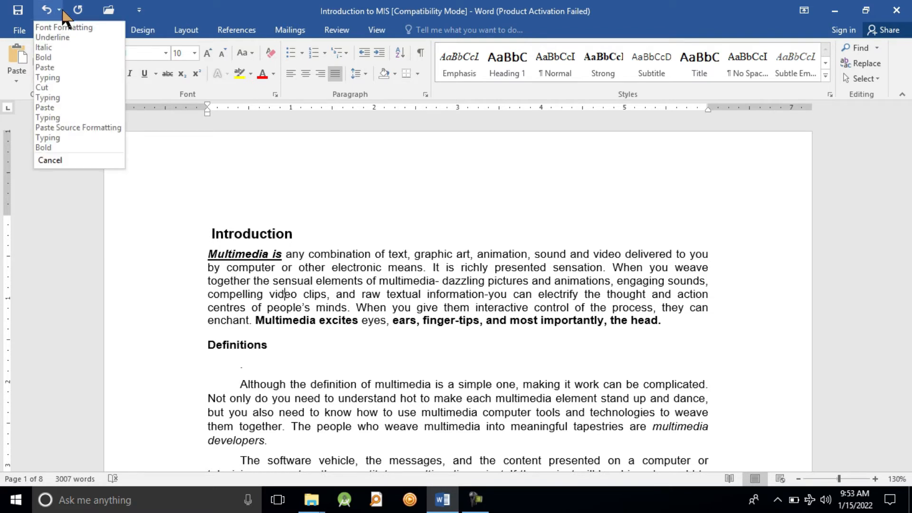
click(50, 59)
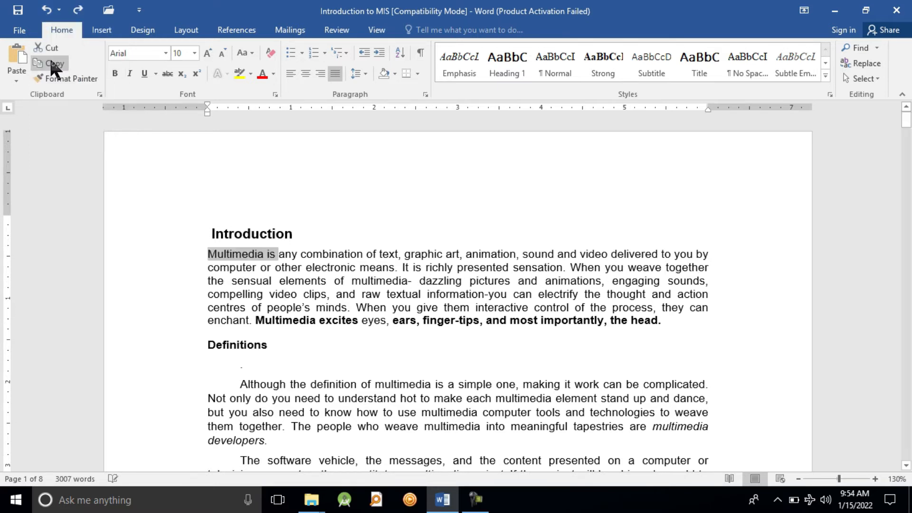
click(259, 340)
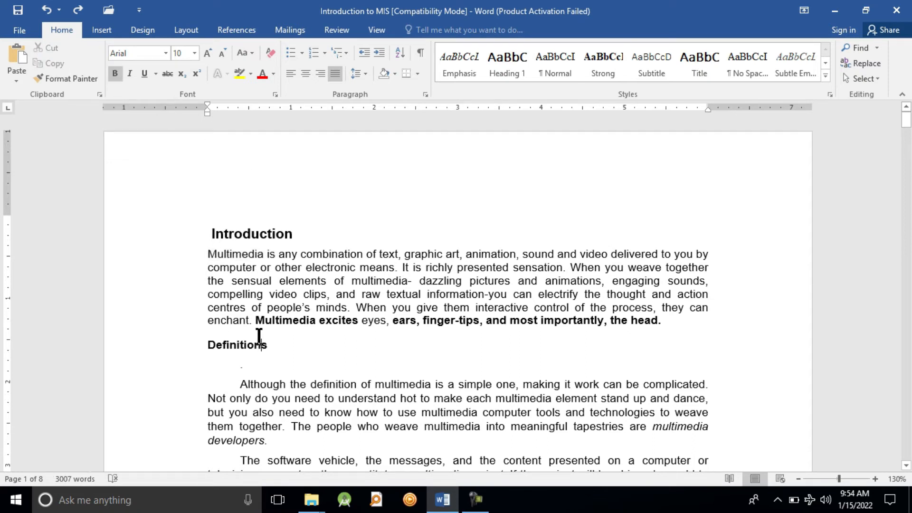
click(58, 14)
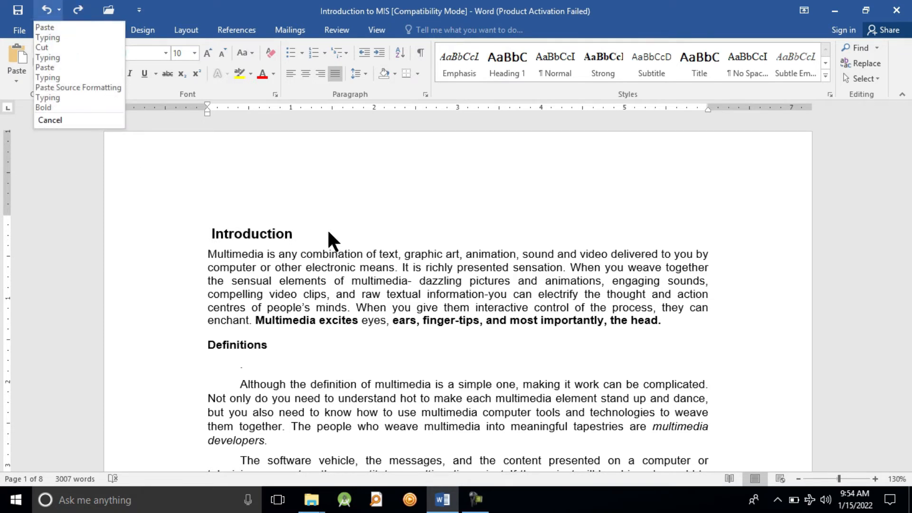
click(384, 314)
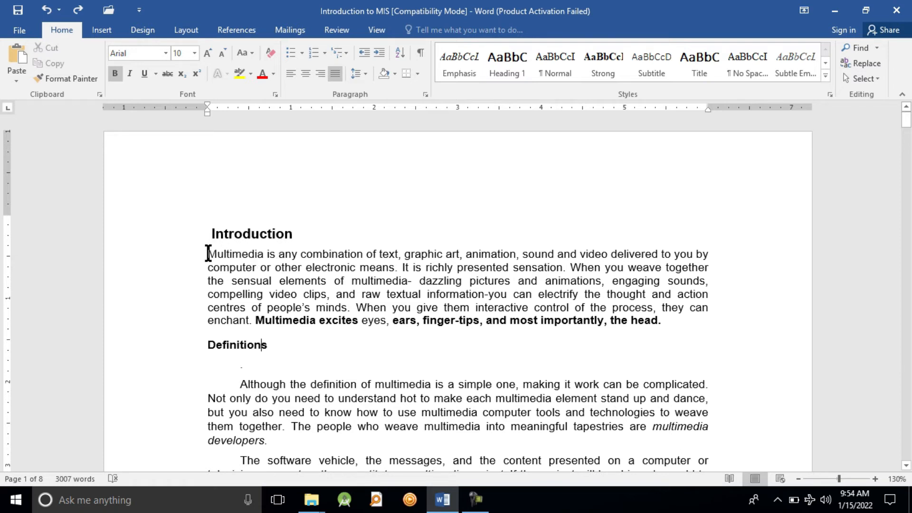
Make "Multimedia is" in the Introduction paragraph bold and italic
drag(206, 254, 276, 258)
click(286, 235)
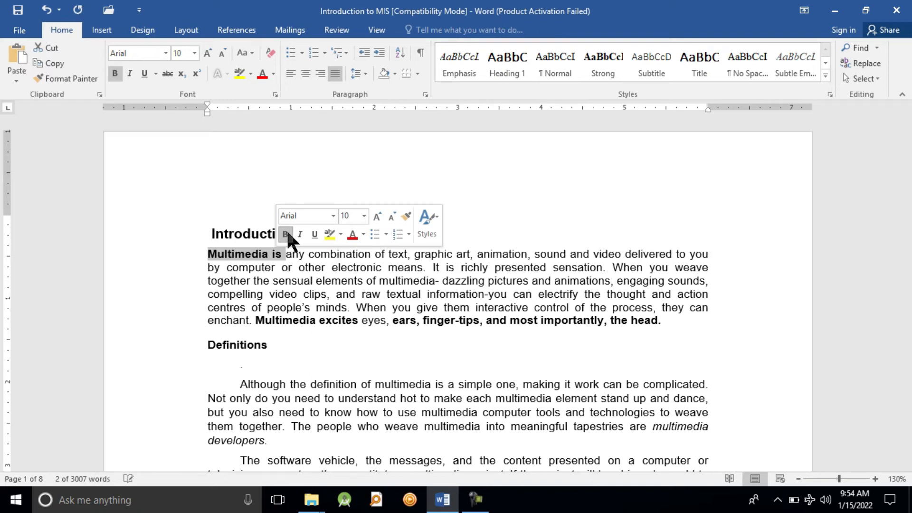
click(300, 234)
click(295, 309)
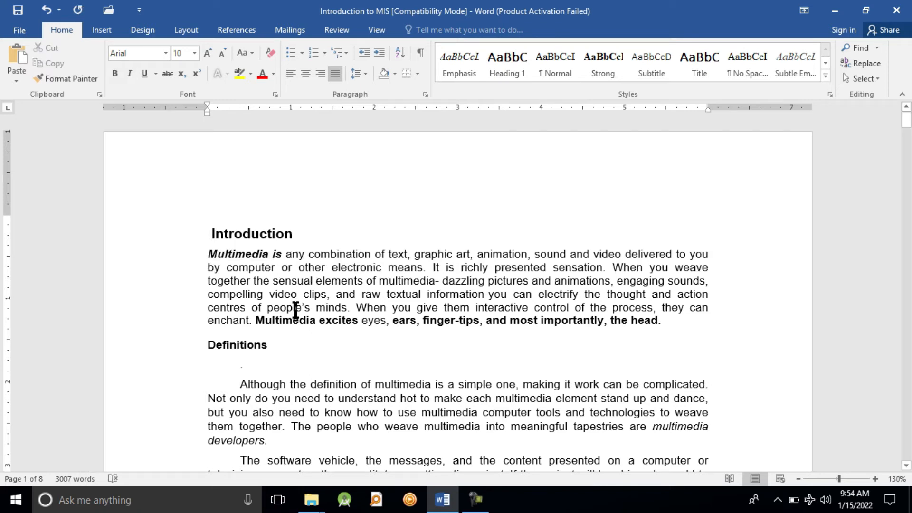
Undo the italic and bold formatting just applied to "Multimedia is" and clear the selection
key(ctrl+z)
key(ctrl+z)
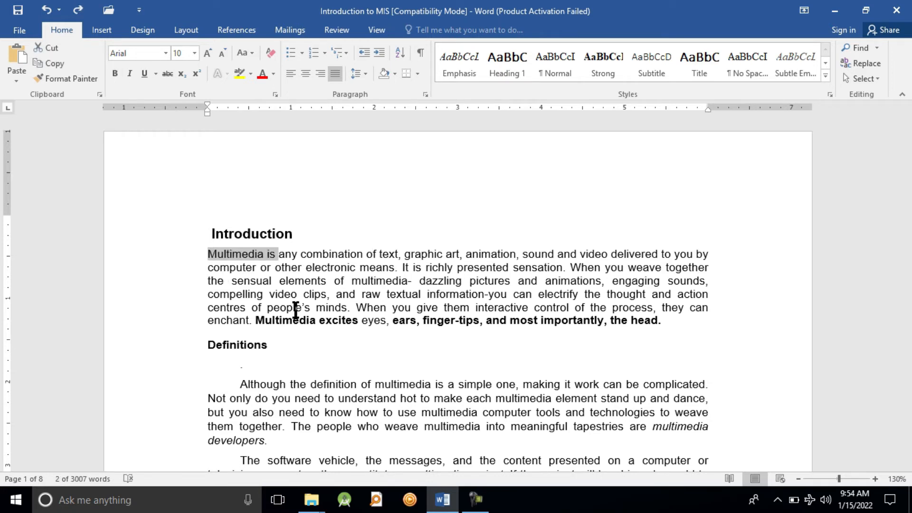
click(285, 295)
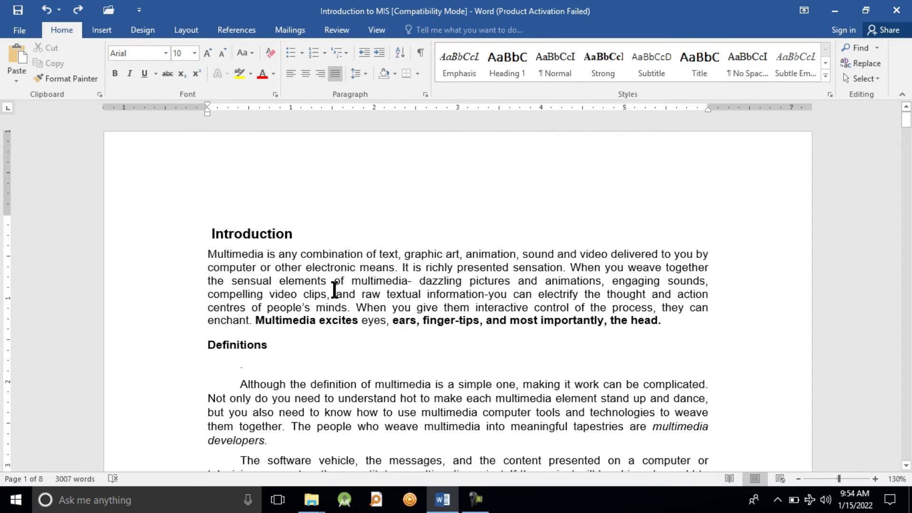
Redo the undone bold formatting on "Multimedia is" and place the cursor at the end of the Definitions heading
drag(213, 256, 291, 259)
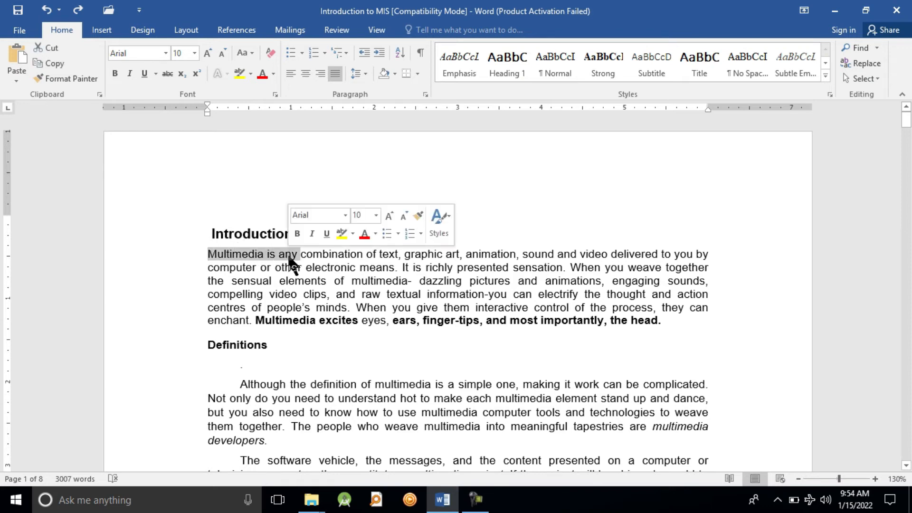
click(339, 283)
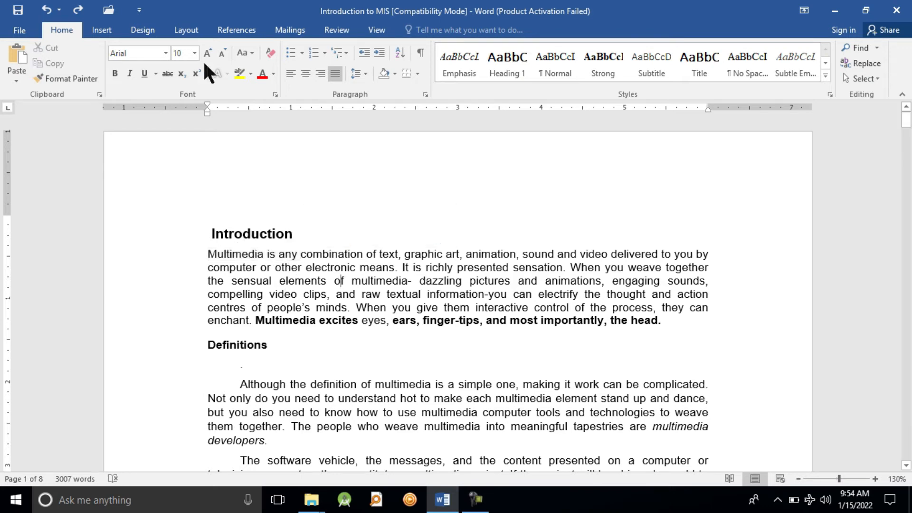
click(78, 10)
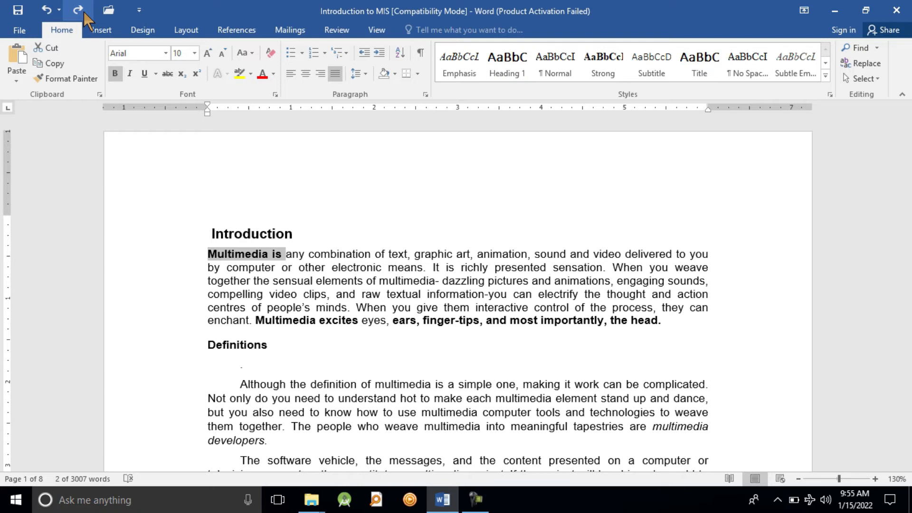
click(79, 11)
click(387, 344)
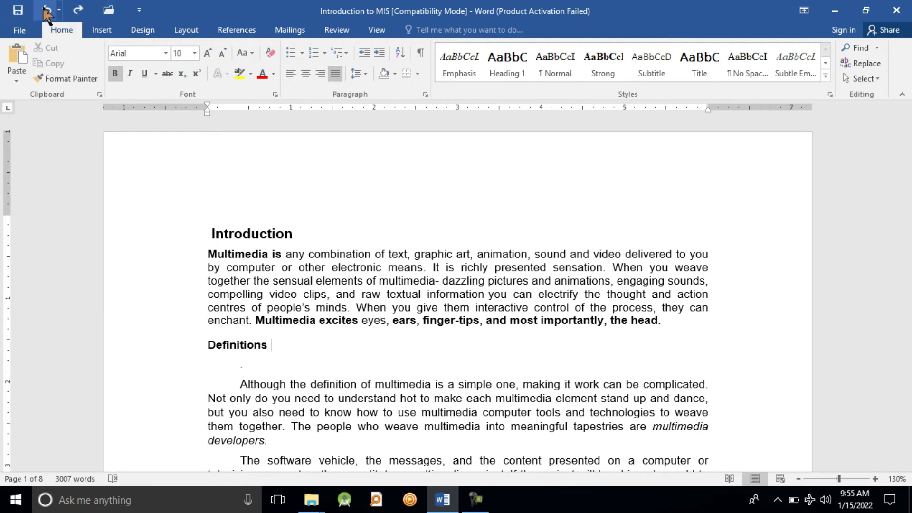
Add the New command to the Quick Access Toolbar
click(139, 11)
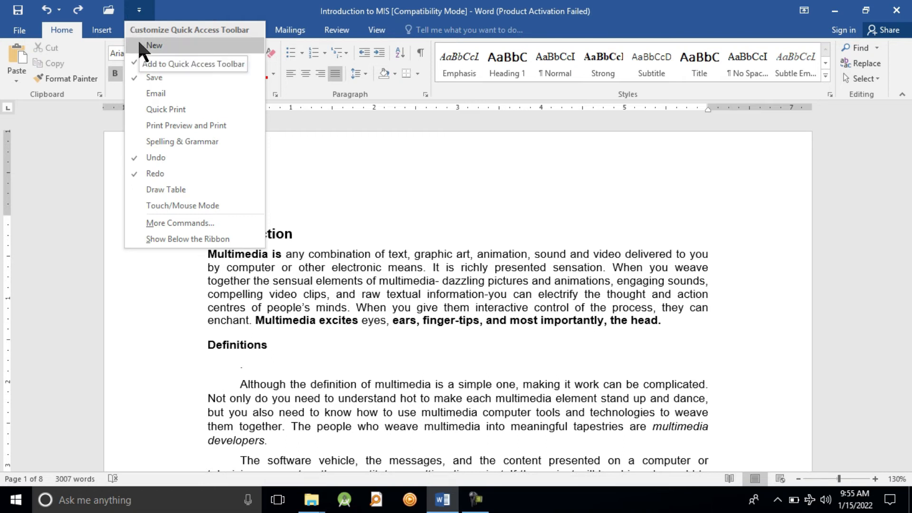
click(142, 45)
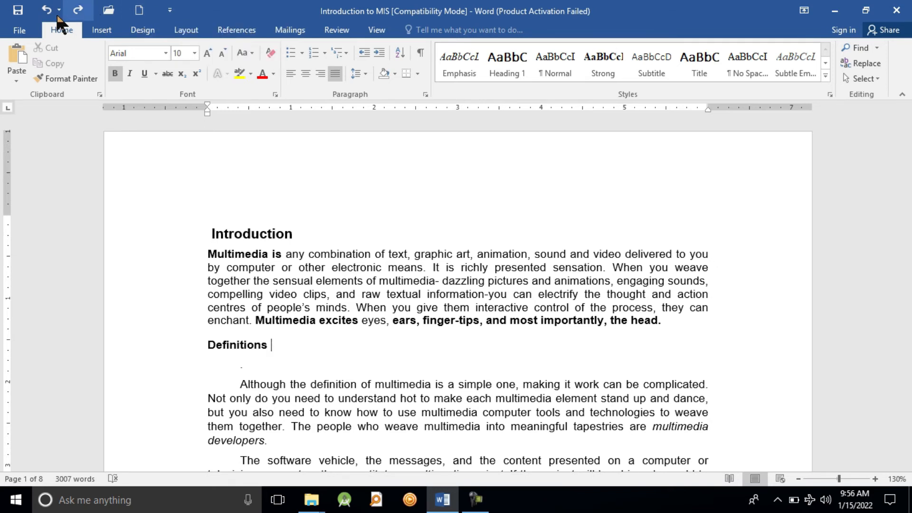
click(20, 30)
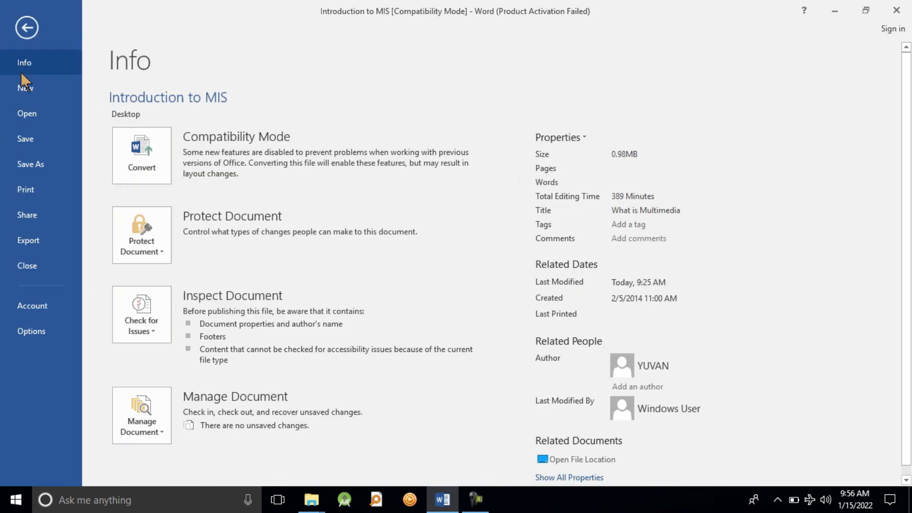
click(36, 28)
Create a blank document with the added New shortcut and switch back to the Introduction to MIS document
click(138, 14)
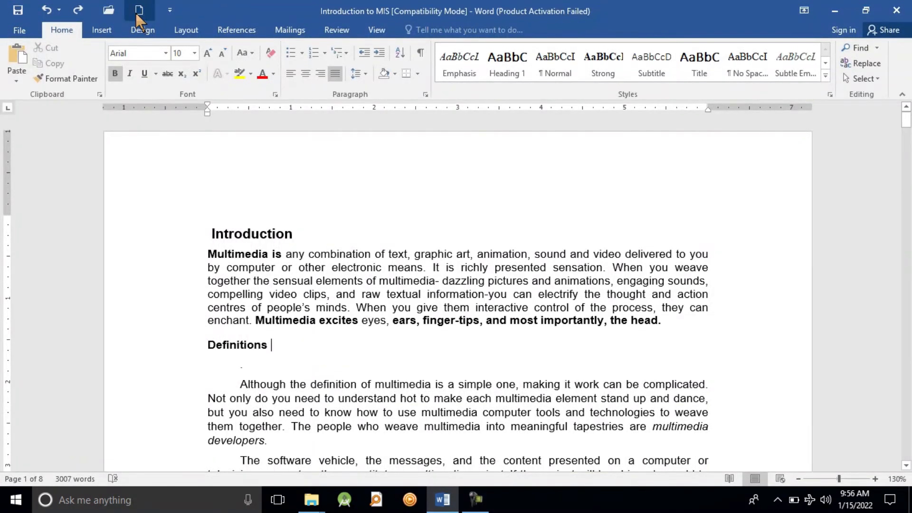
mouse_move(435, 493)
click(387, 451)
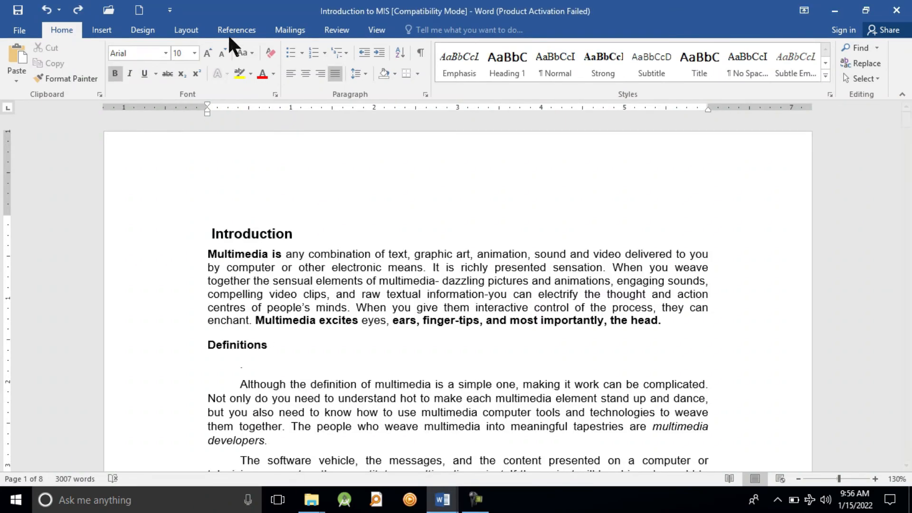
Add the Copy command from Popular Commands to the Quick Access Toolbar and apply the customization
click(169, 10)
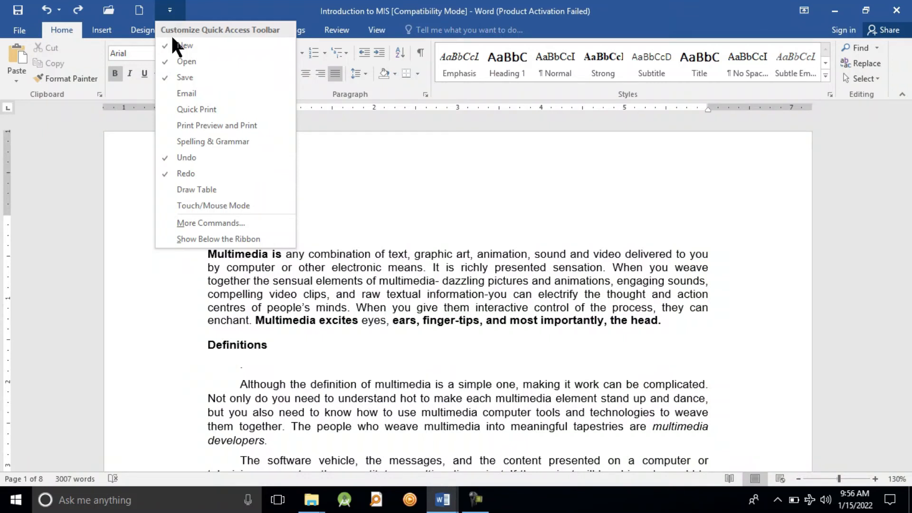
click(209, 223)
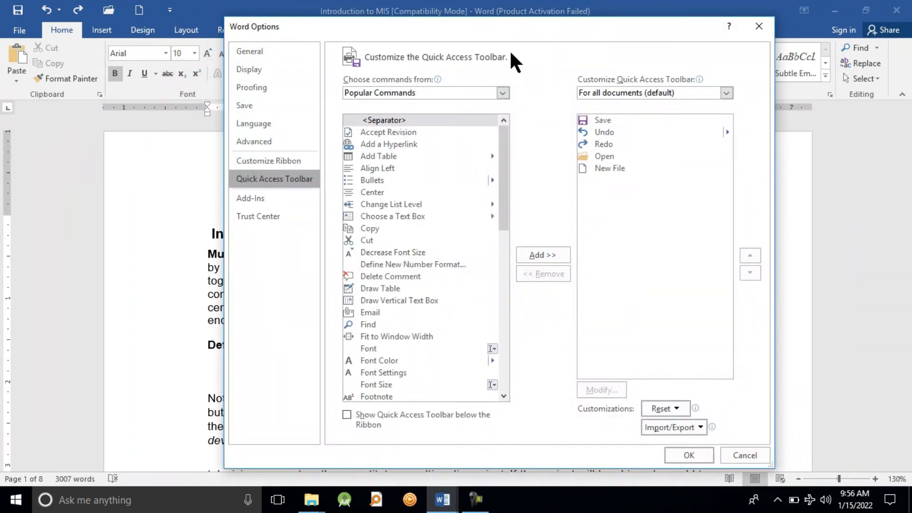
drag(500, 191, 502, 194)
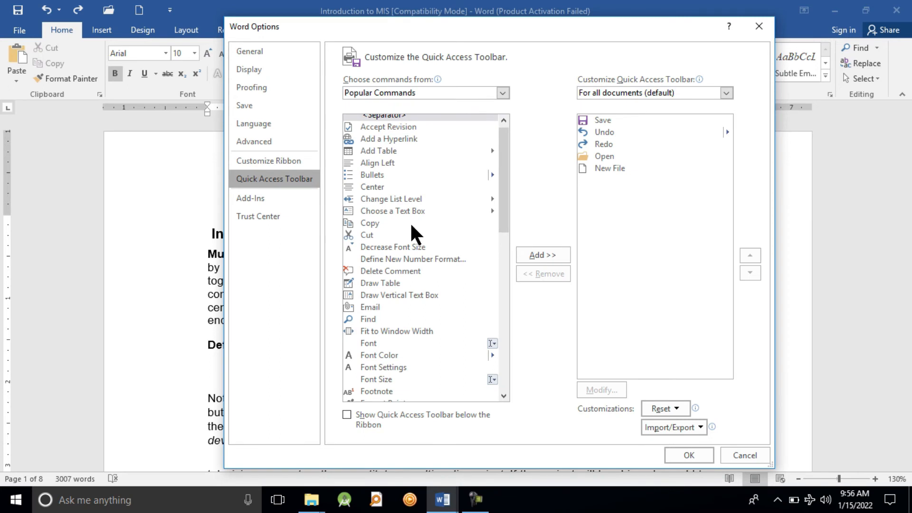
click(369, 225)
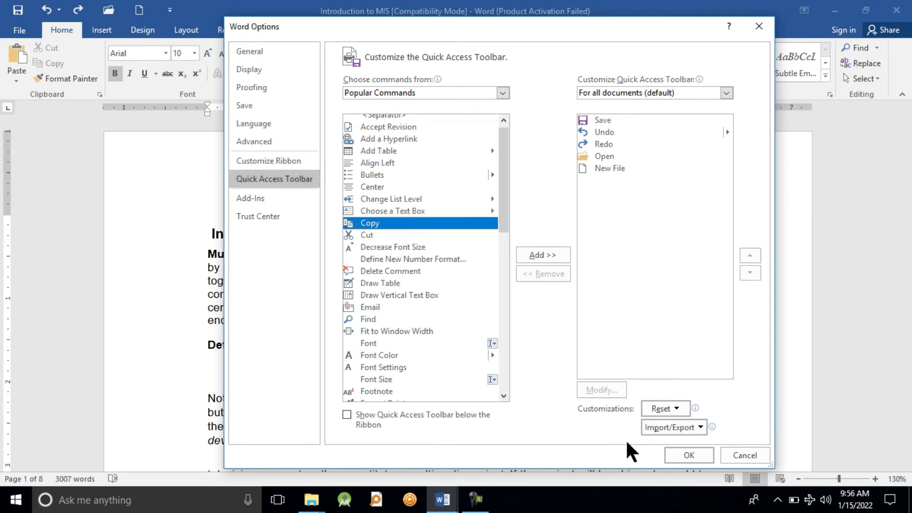
click(682, 454)
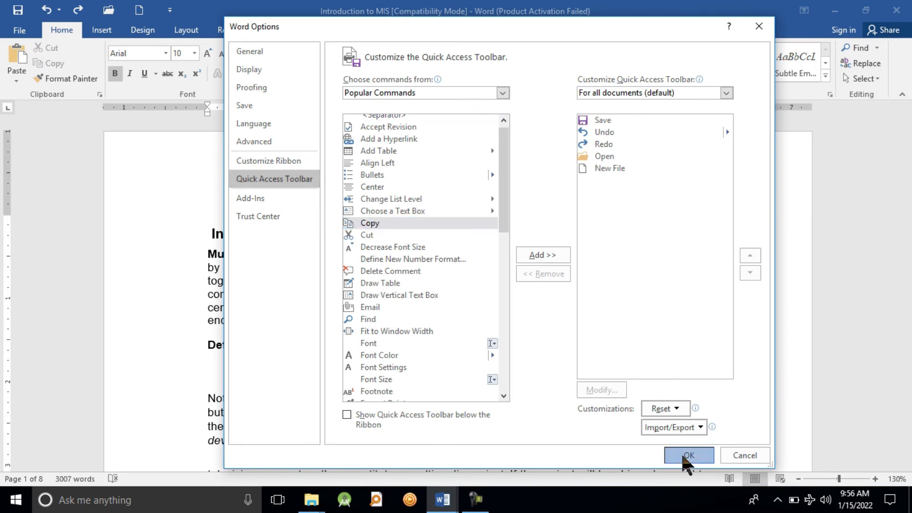
click(527, 254)
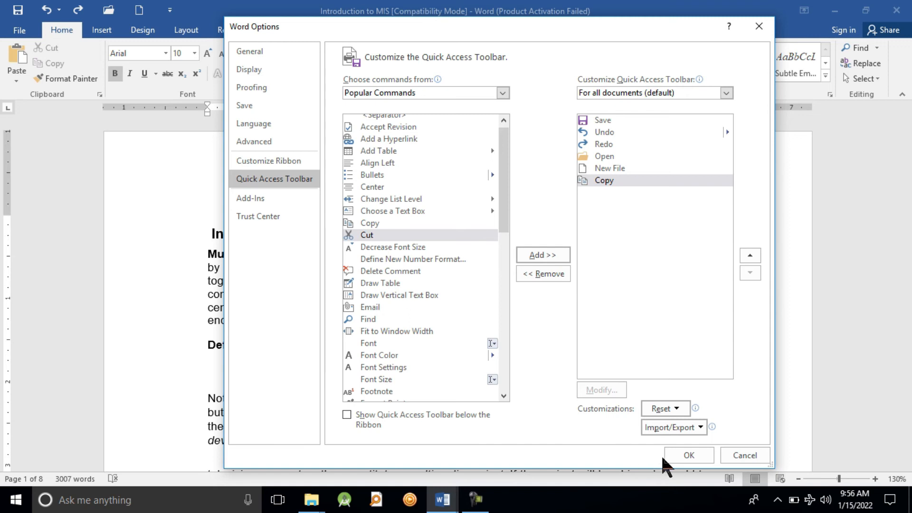
click(691, 455)
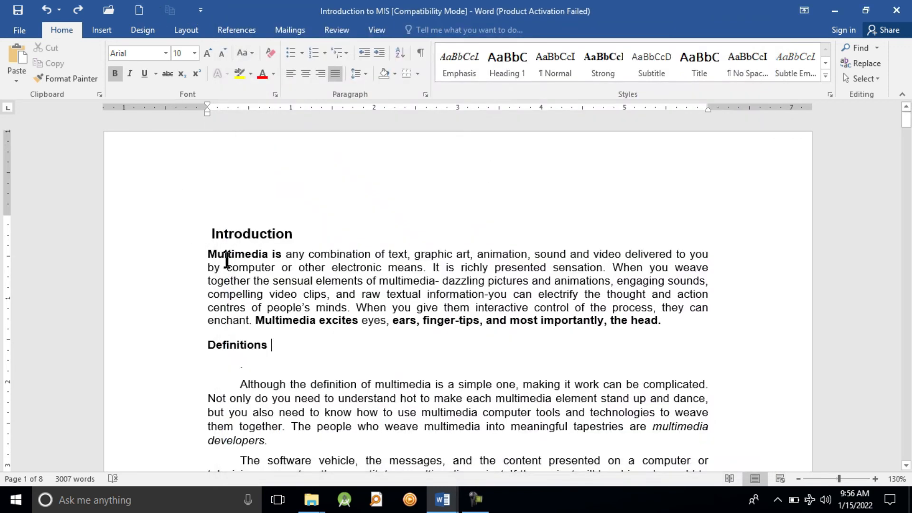
Select the text from the "Multimedia is" paragraph through the Definitions heading
drag(227, 259, 343, 326)
right_click(292, 259)
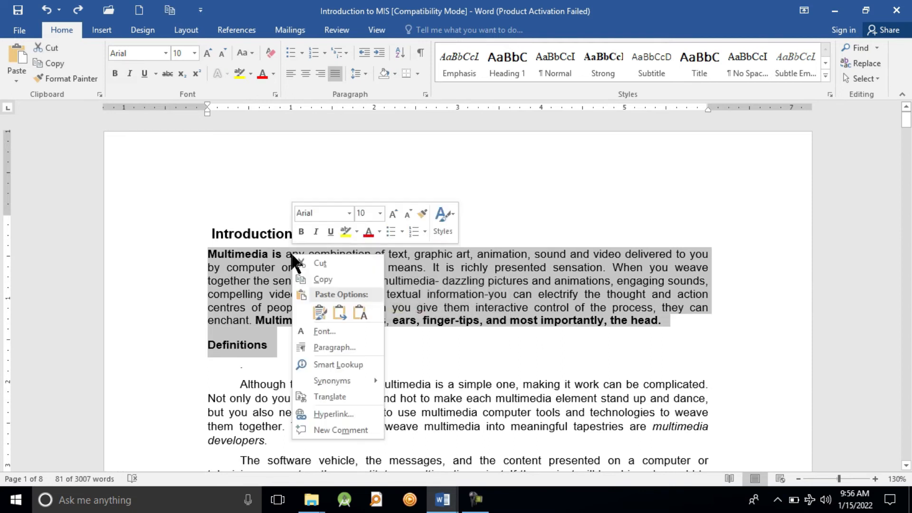
click(499, 343)
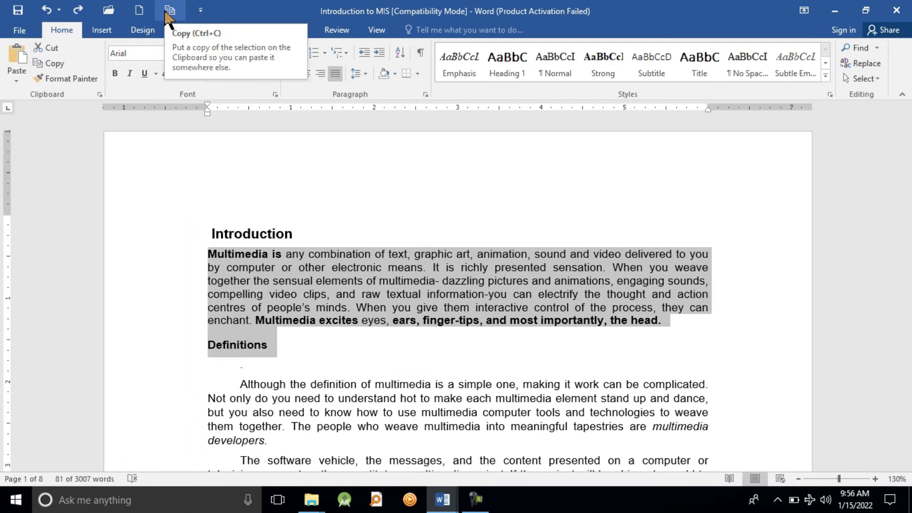
Add the Cut command from Popular Commands to the Quick Access Toolbar and apply the customization
click(200, 11)
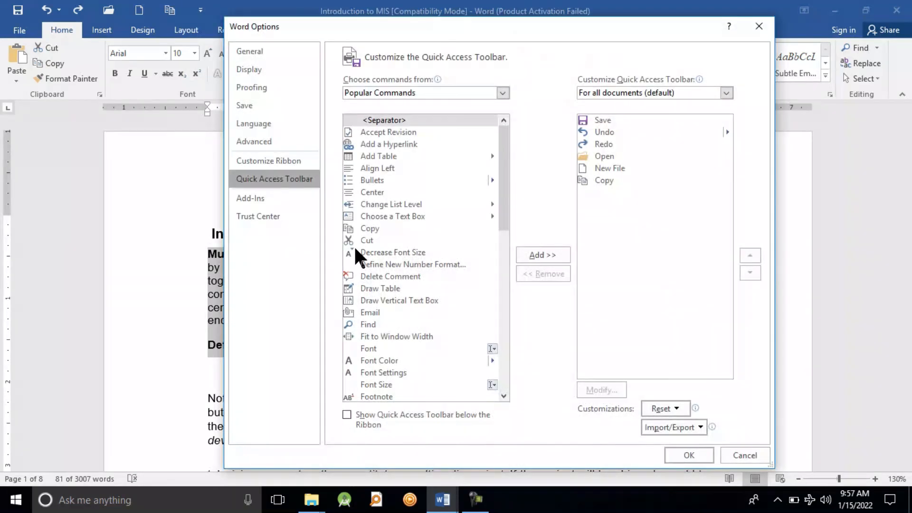
click(364, 241)
click(541, 255)
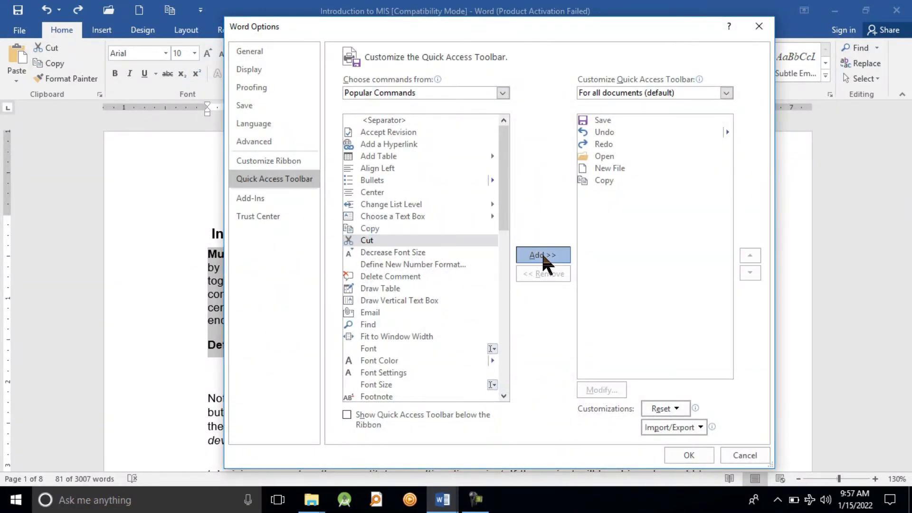
click(674, 454)
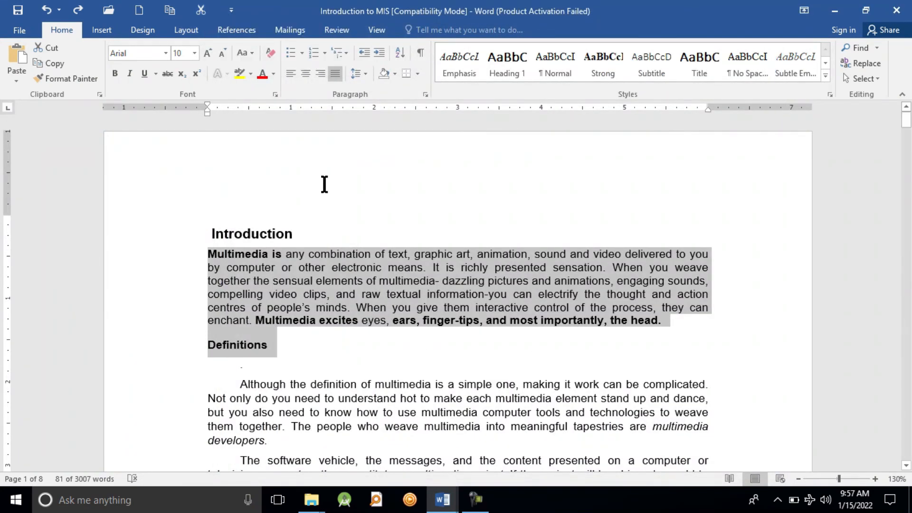
Cut the selected text, paste it after "multimedia developers.", and add a blank line below it
click(201, 10)
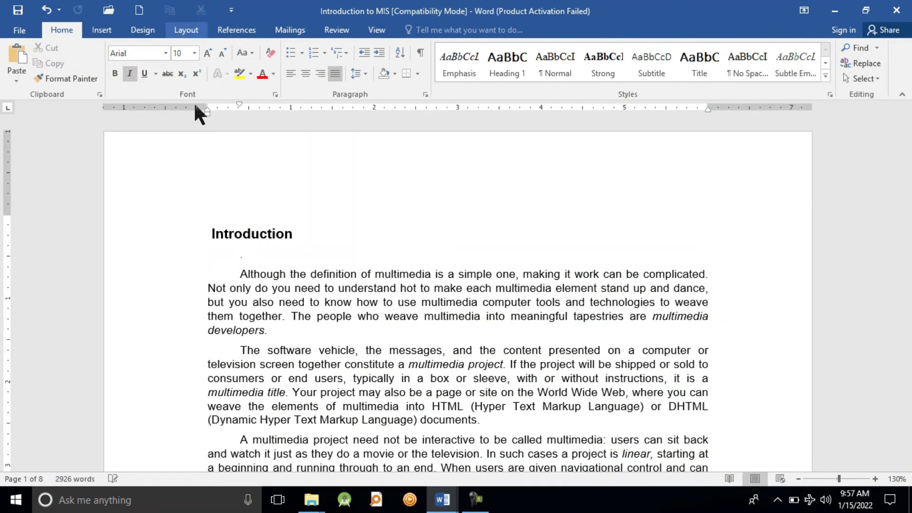
click(279, 331)
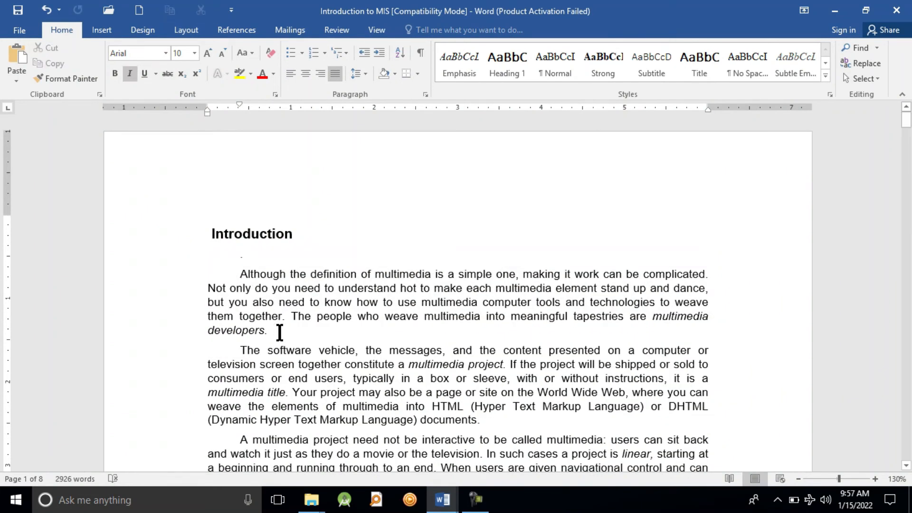
key(ctrl+v)
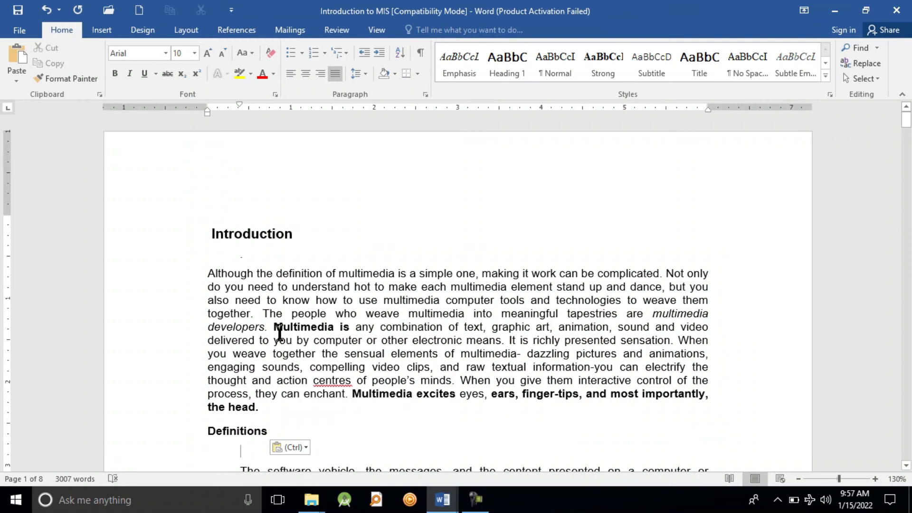
key(Return)
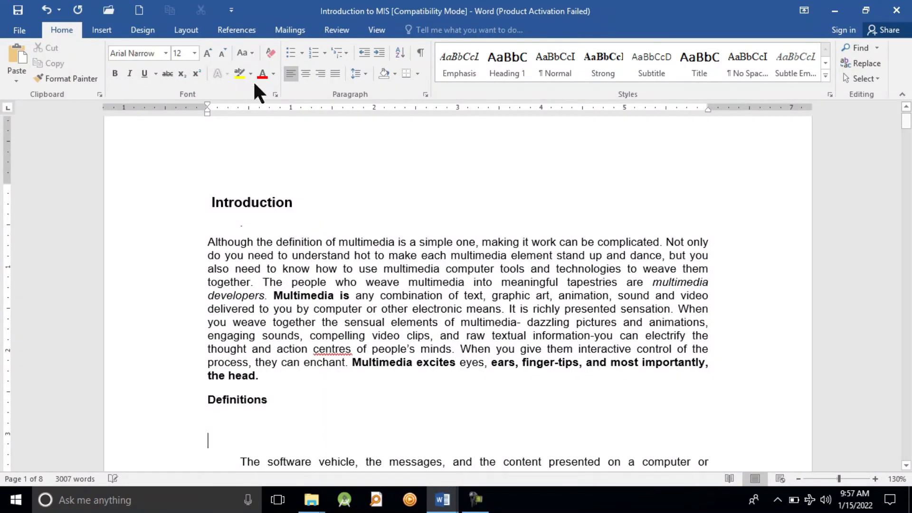
Look through the popular commands offered for the Quick Access Toolbar and close the options
click(231, 10)
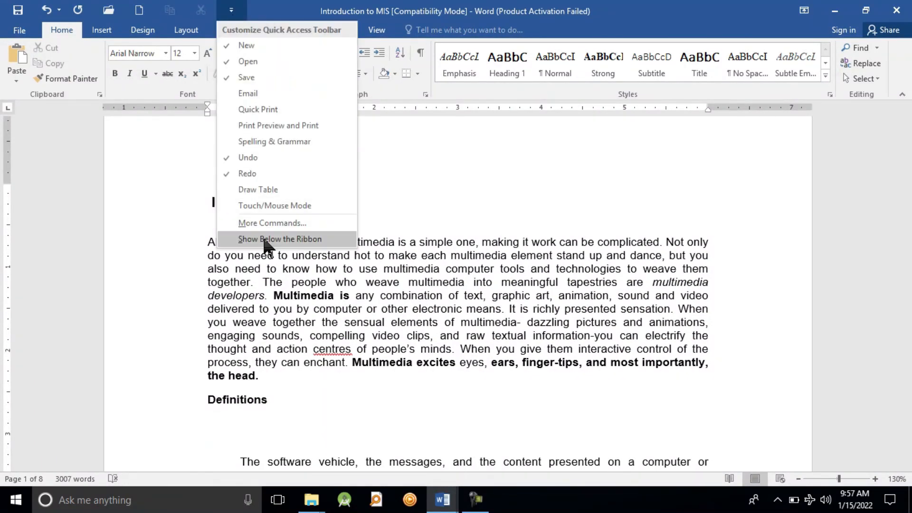
click(273, 224)
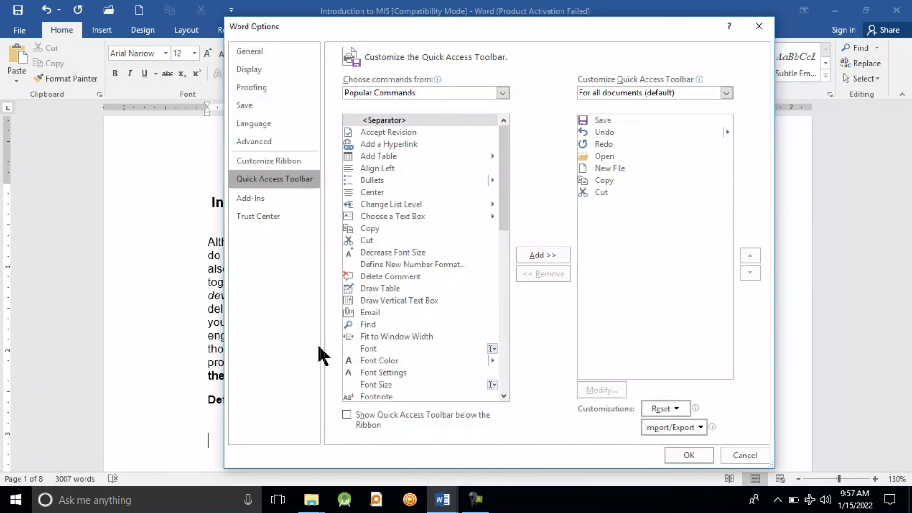
drag(505, 218, 504, 362)
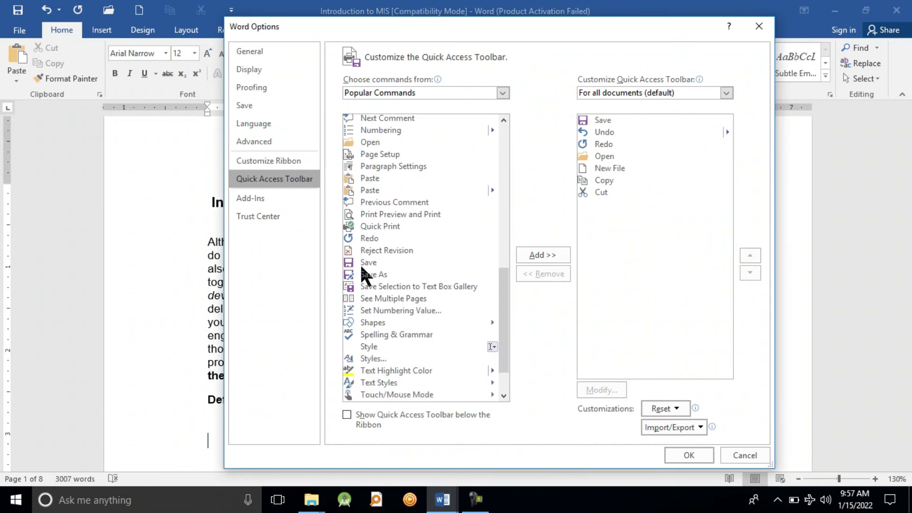
drag(505, 346, 500, 391)
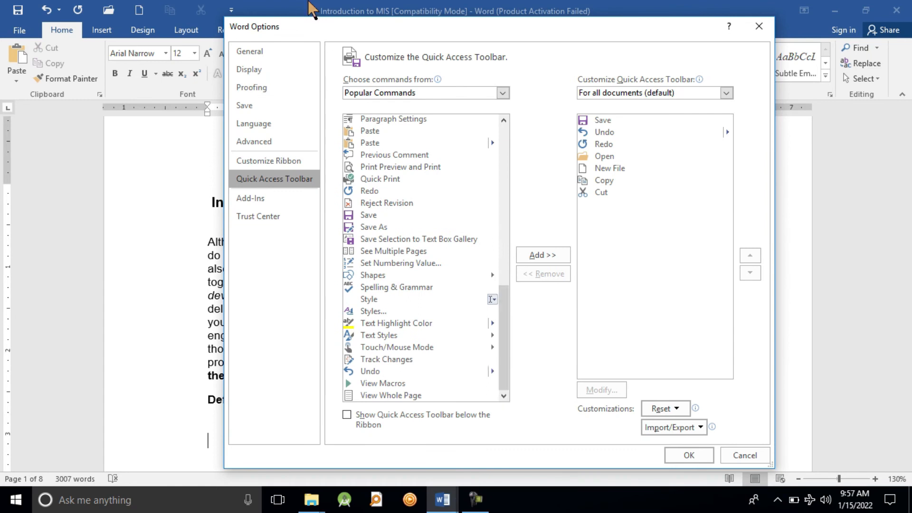
click(755, 28)
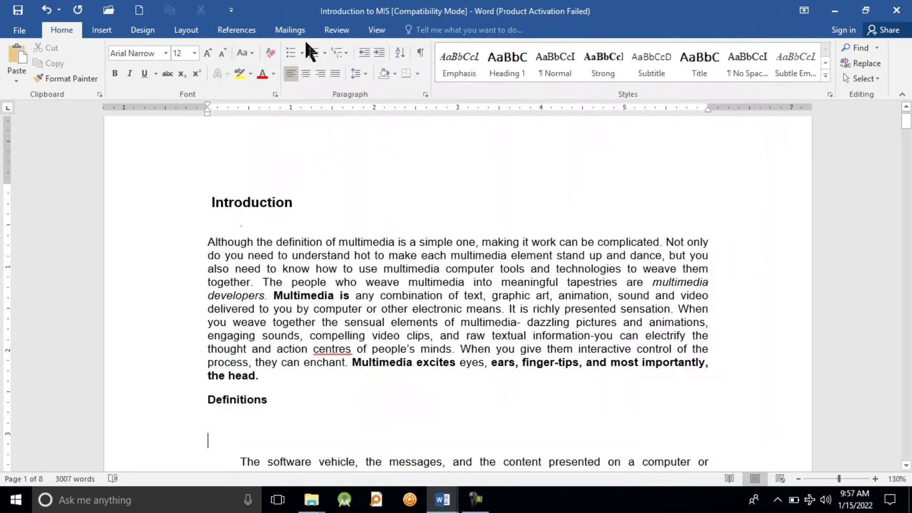
Remove the New Blank Document command from the Quick Access Toolbar
right_click(147, 8)
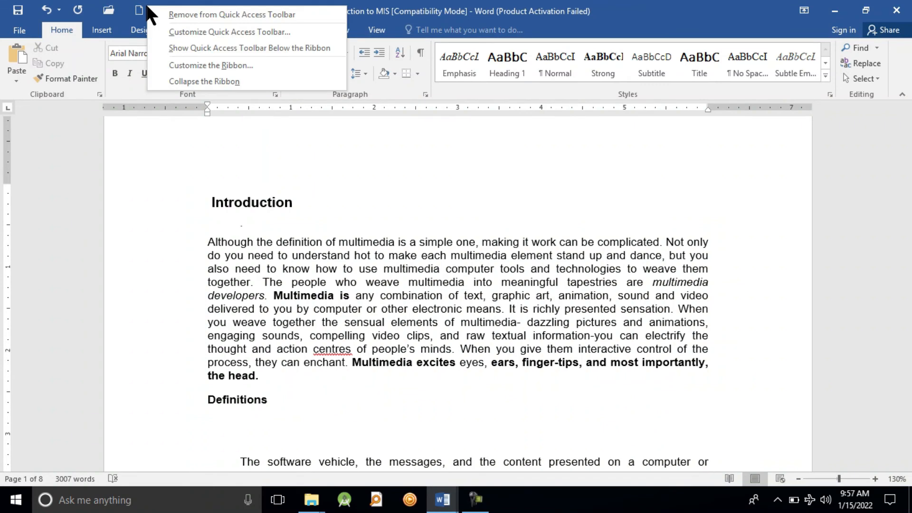
right_click(139, 8)
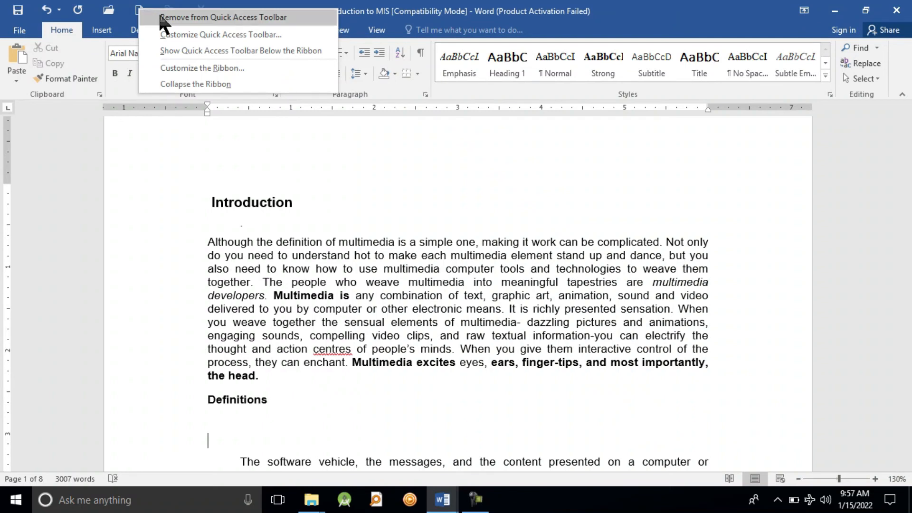
click(158, 17)
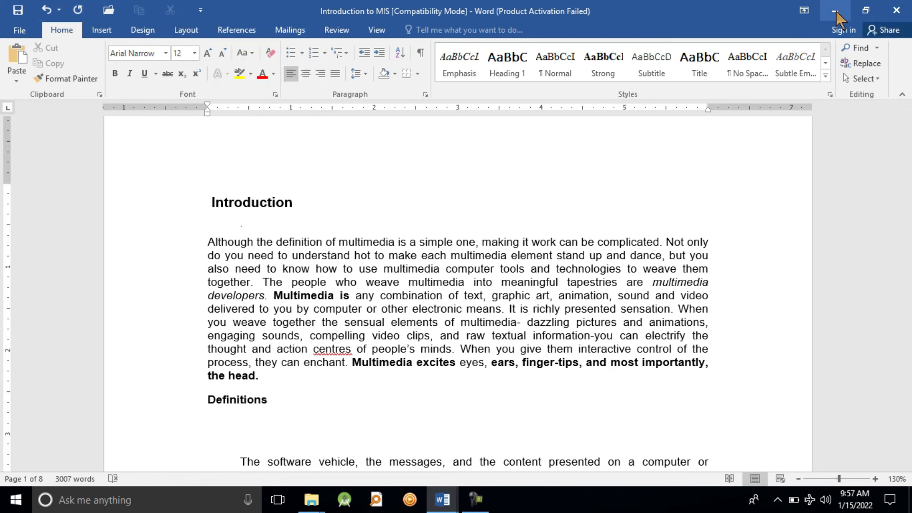
Set the ribbon to Auto-hide and reveal it temporarily over the document
click(801, 11)
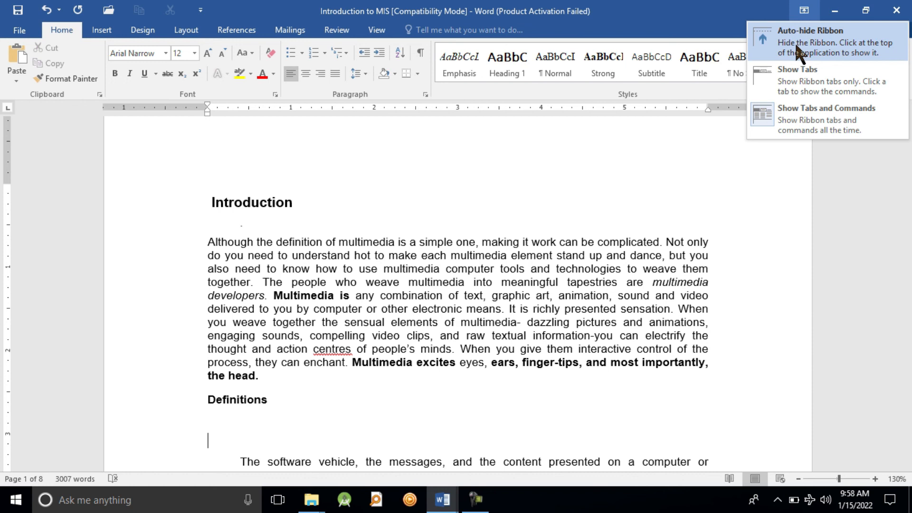
click(809, 36)
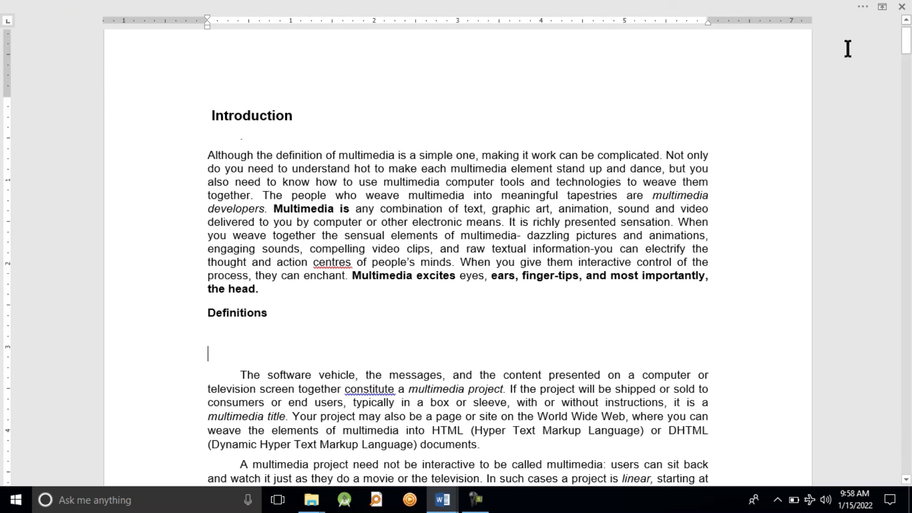
click(859, 5)
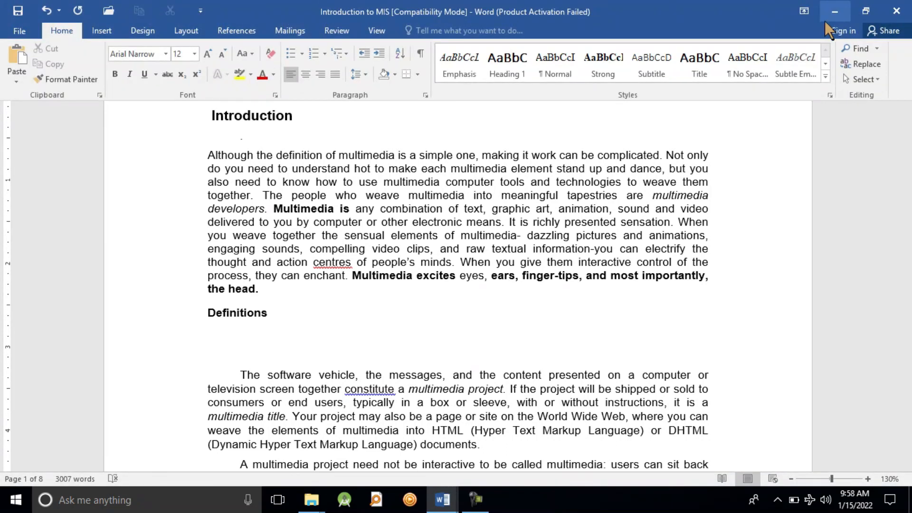
Switch the ribbon display to Show Tabs and return it to Show Tabs and Commands
click(803, 12)
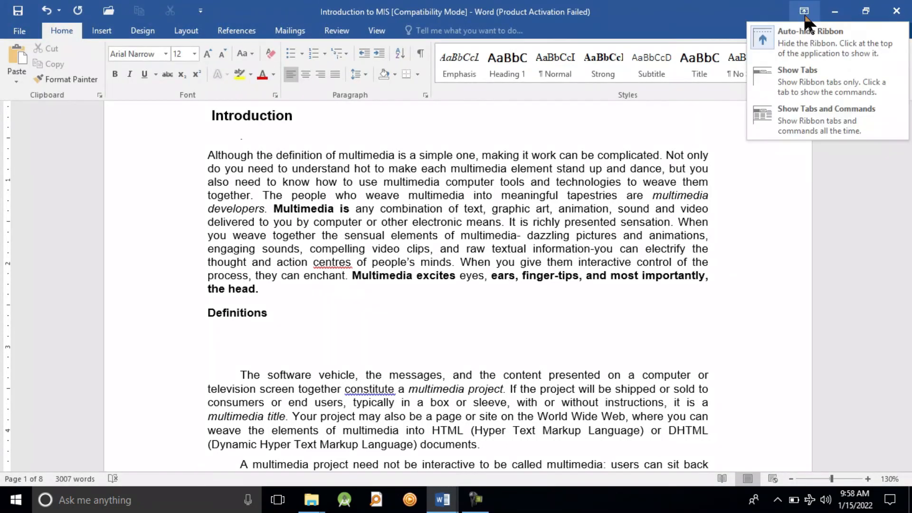
click(802, 84)
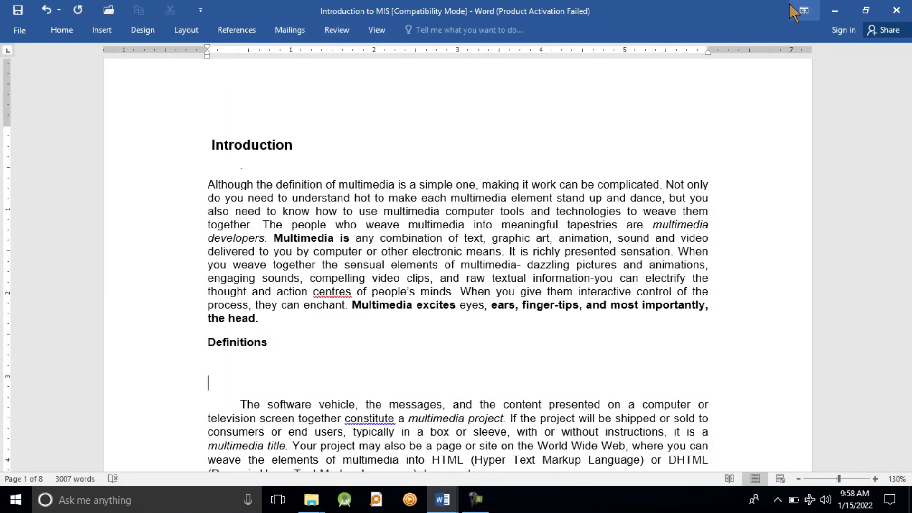
click(804, 11)
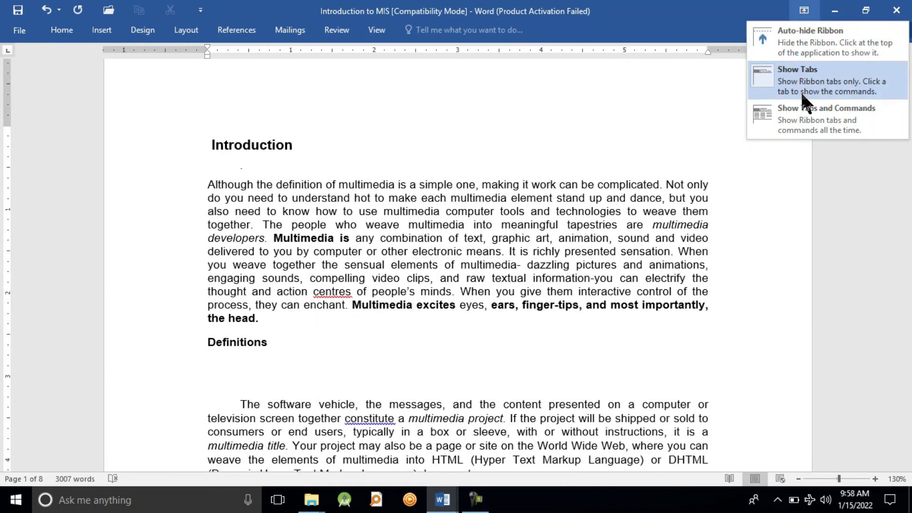
click(799, 126)
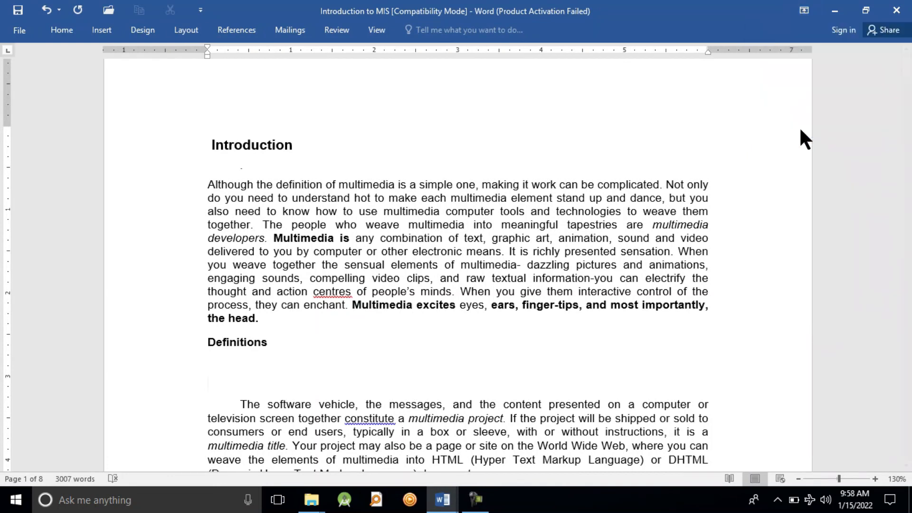